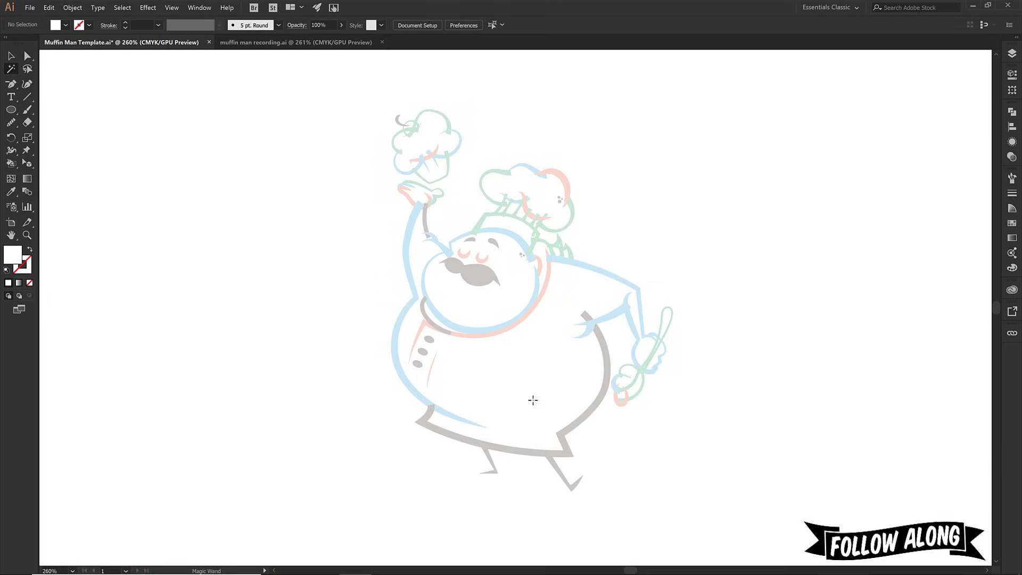
- Pick the Pencil tool from the toolbar for freehand inking
click(11, 122)
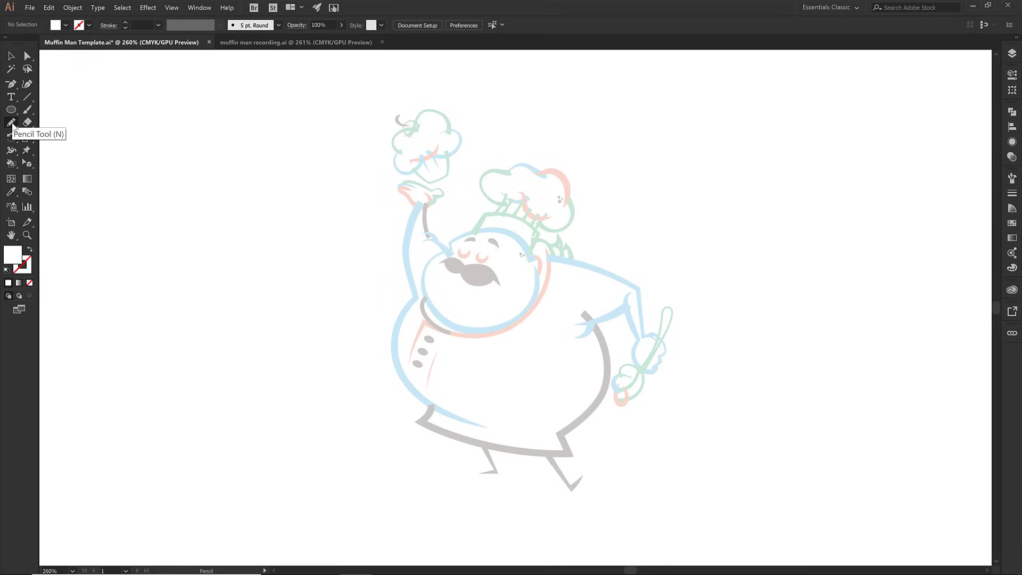
- Confirm the Pencil options, set a dark brown stroke with no fill, and zoom to the hat
double_click(12, 124)
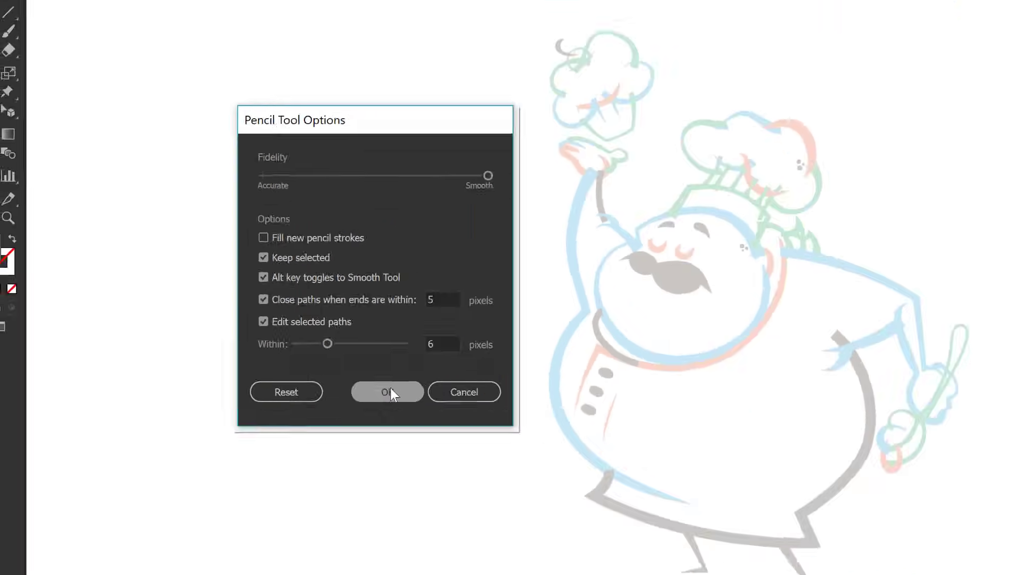
click(563, 458)
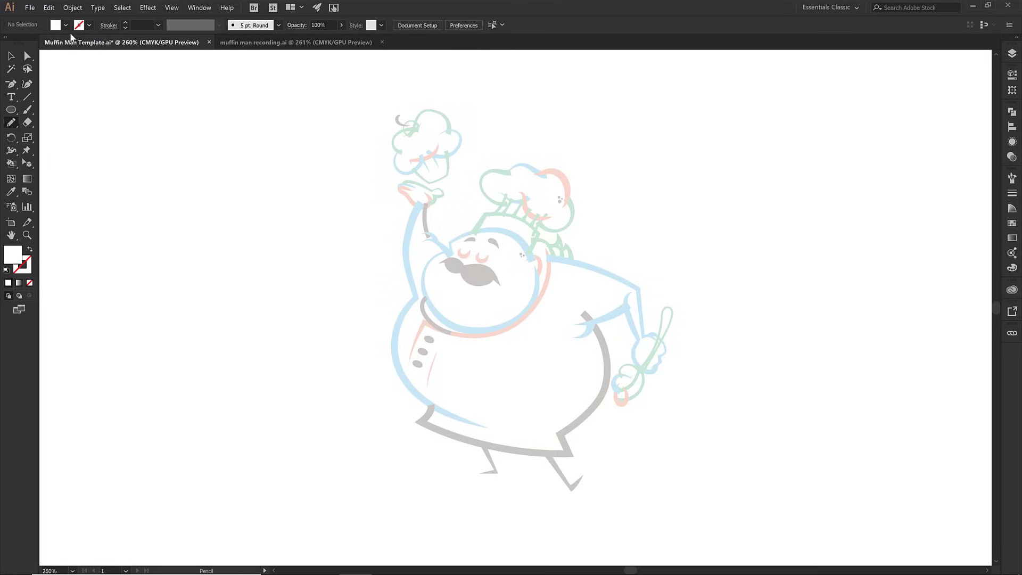
click(30, 250)
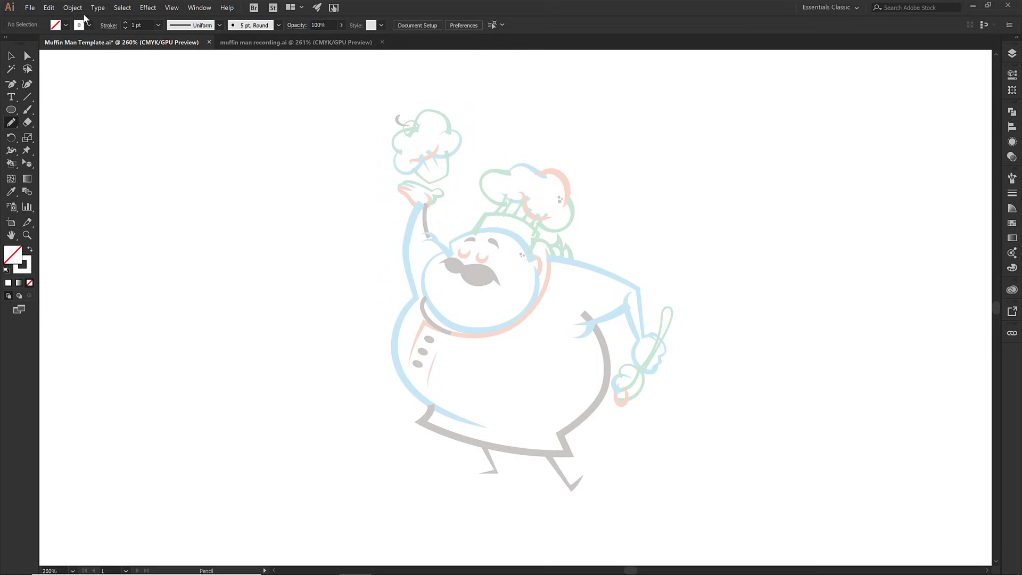
click(88, 25)
click(66, 75)
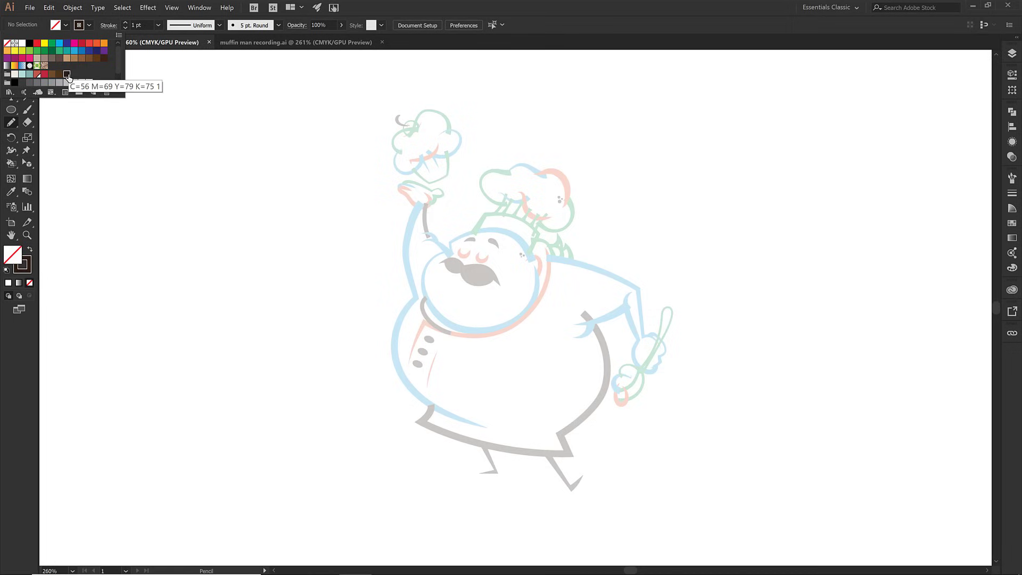
key(z)
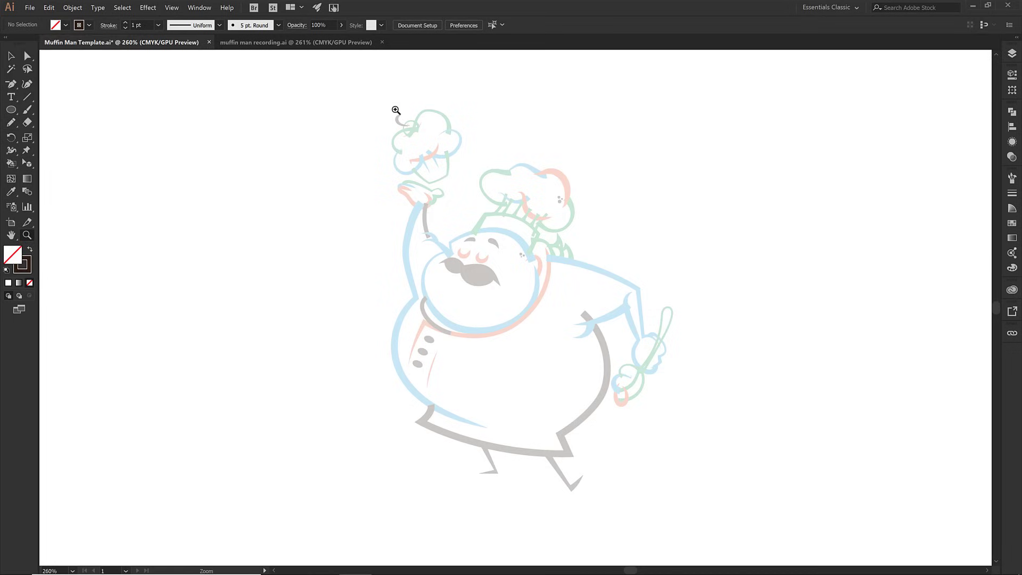
mouse_move(365, 99)
mouse_down()
mouse_move(474, 178)
mouse_move(491, 203)
mouse_up()
- With the Layers panel shown, pencil a dark brown line from the hand down the arm
key(n)
key(F7)
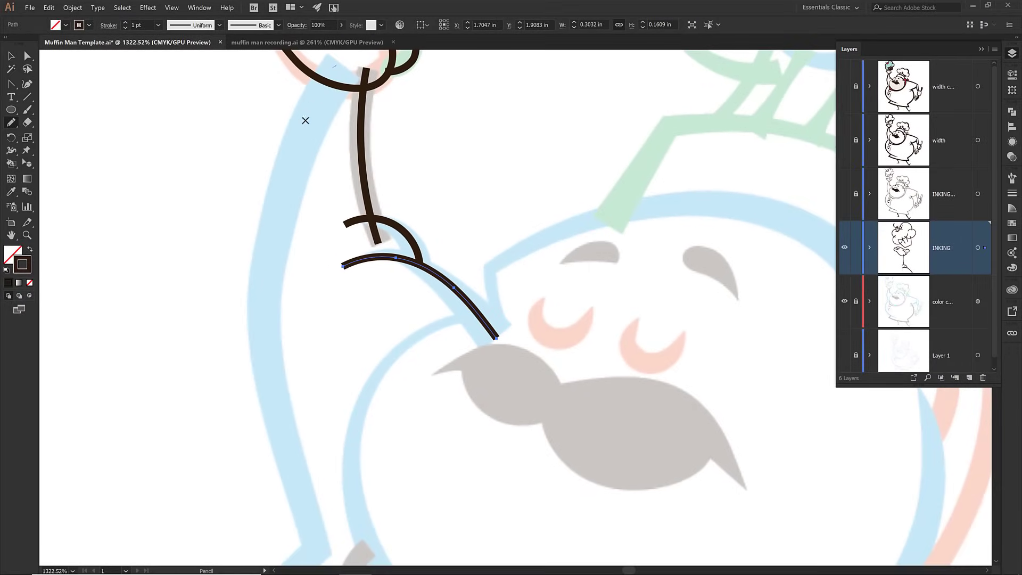
mouse_move(335, 65)
mouse_down()
mouse_move(278, 221)
mouse_move(266, 333)
mouse_move(244, 250)
mouse_move(194, 166)
mouse_up()
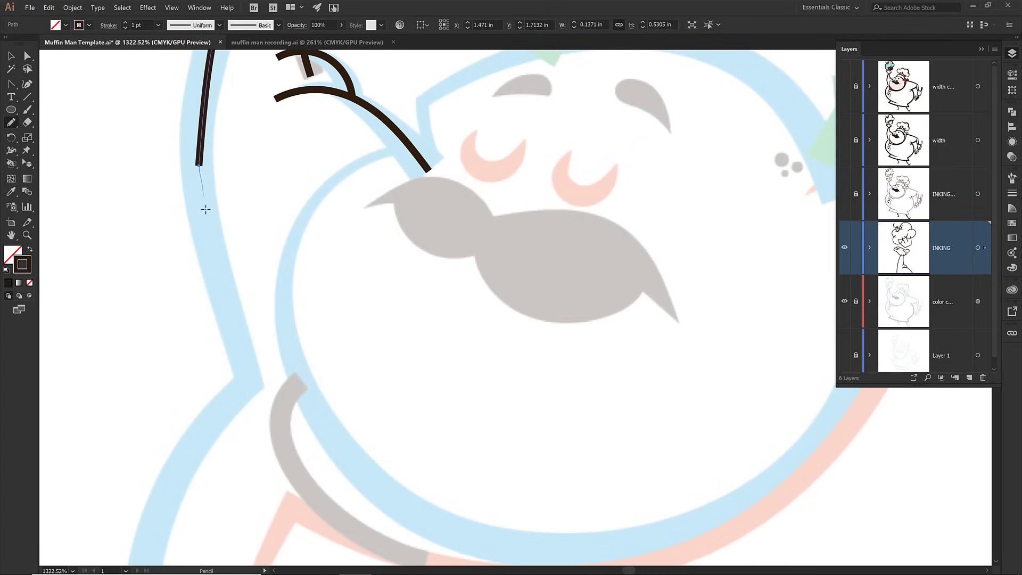
- Ink the chef's left side, the left belly curve, a hem corner and the coat's bottom hem
mouse_move(219, 278)
mouse_down()
mouse_move(246, 373)
mouse_move(337, 96)
mouse_up()
scroll(370, 323, down, 4)
drag(358, 262, 341, 276)
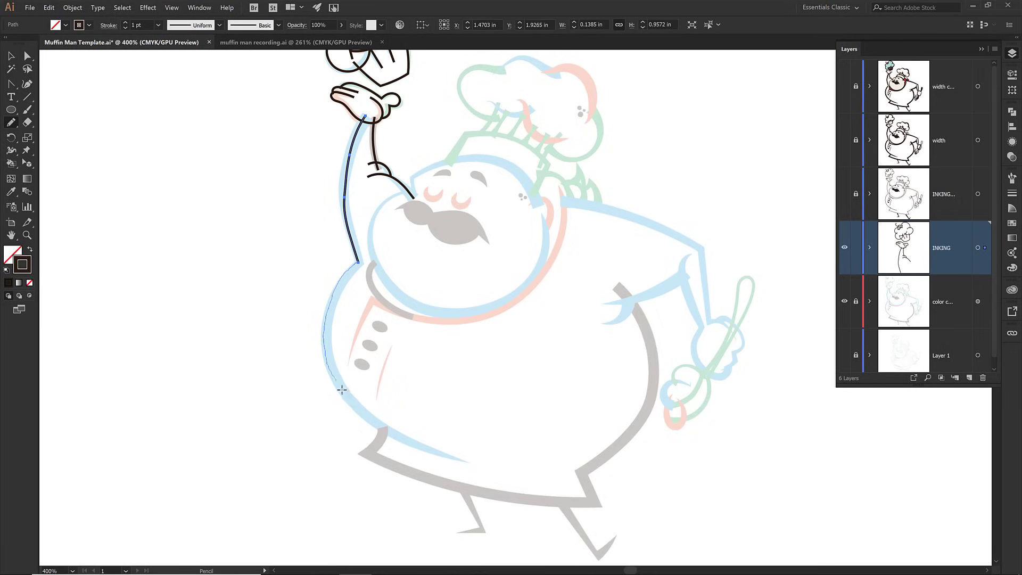
drag(368, 418, 472, 463)
drag(385, 420, 368, 456)
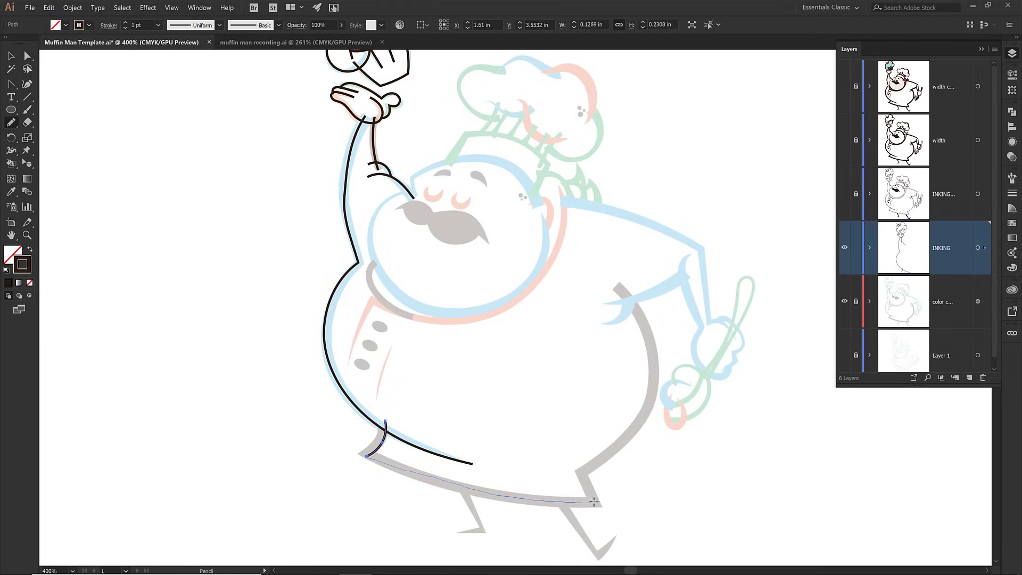
drag(594, 501, 581, 471)
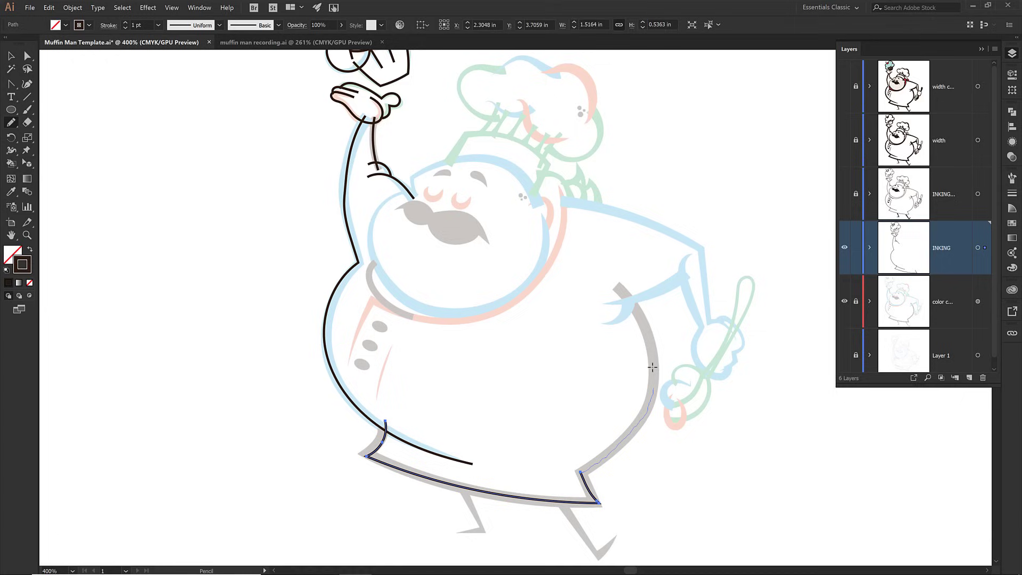
- Ink the right belly, elbow, forearm, hand outline and fingers, and the arm's top edge
mouse_move(615, 284)
mouse_down()
mouse_move(652, 294)
mouse_move(693, 267)
mouse_up()
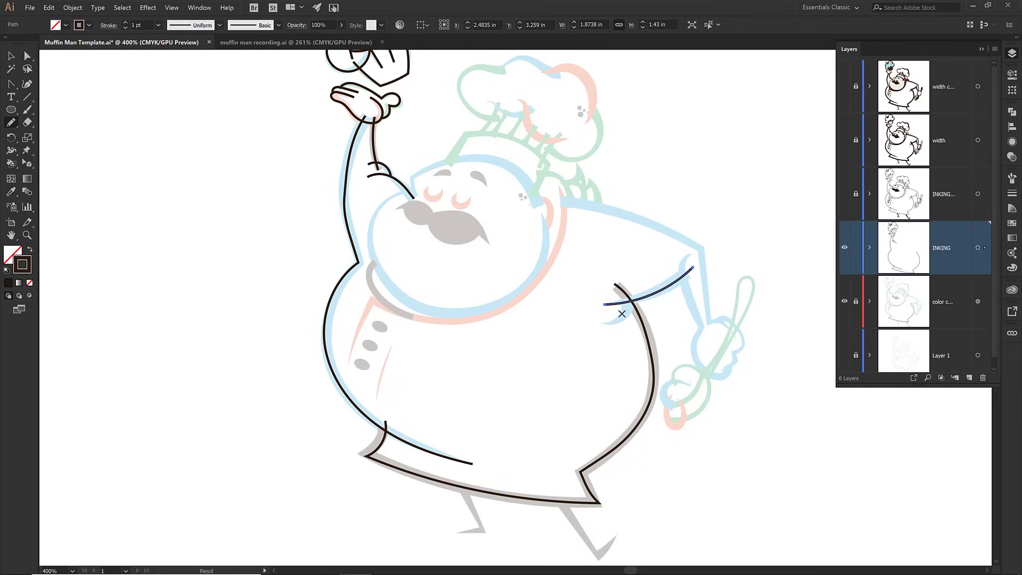
drag(627, 290, 609, 323)
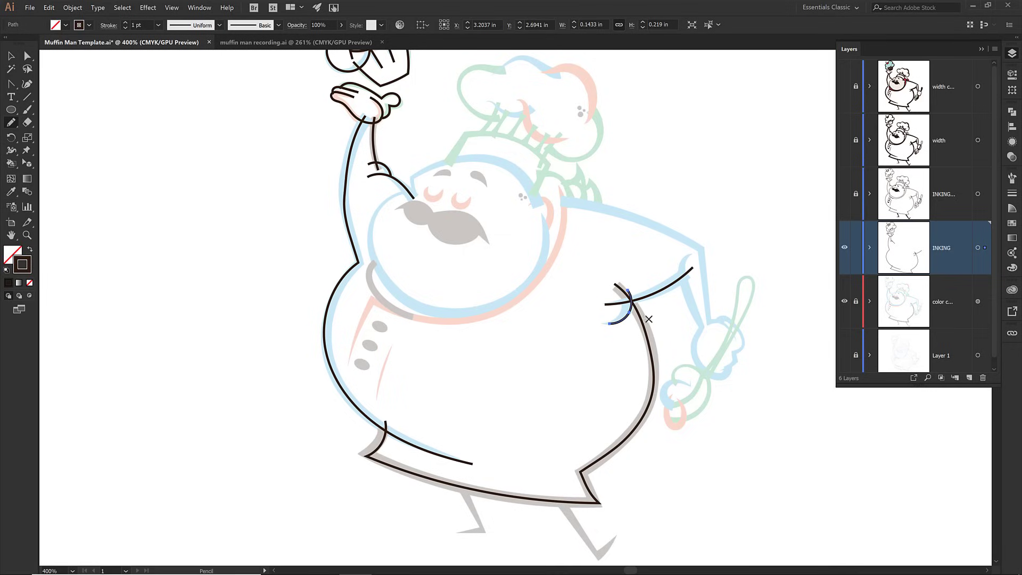
drag(678, 278, 701, 332)
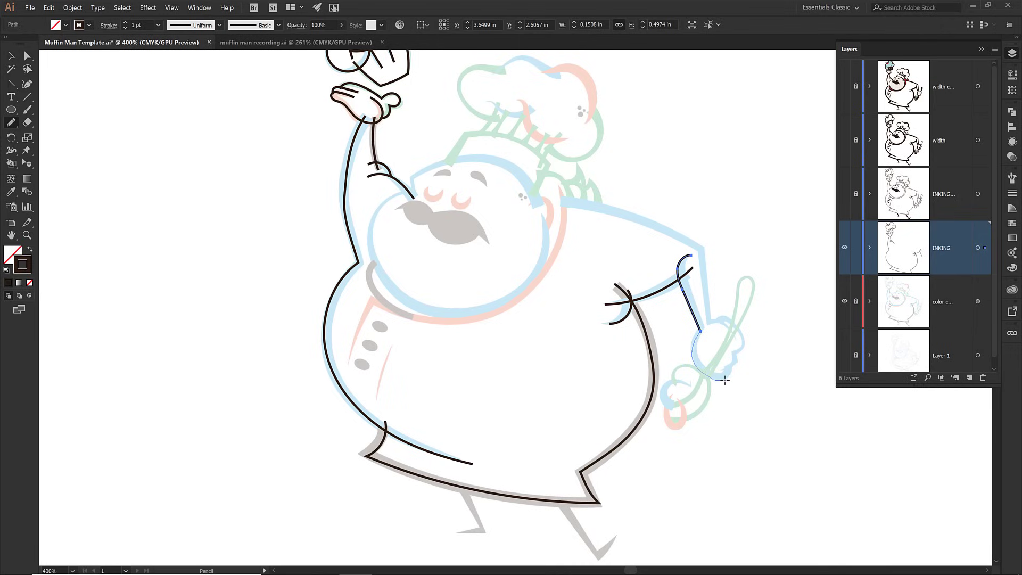
mouse_move(725, 366)
mouse_down()
mouse_move(735, 368)
mouse_move(727, 355)
mouse_up()
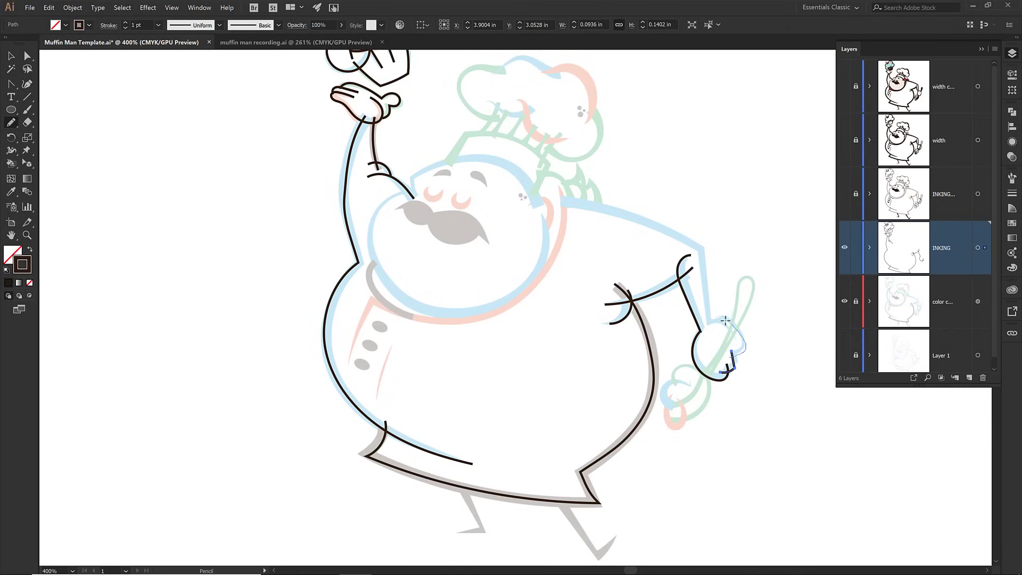
mouse_move(720, 334)
mouse_down()
mouse_move(733, 341)
mouse_move(703, 249)
mouse_up()
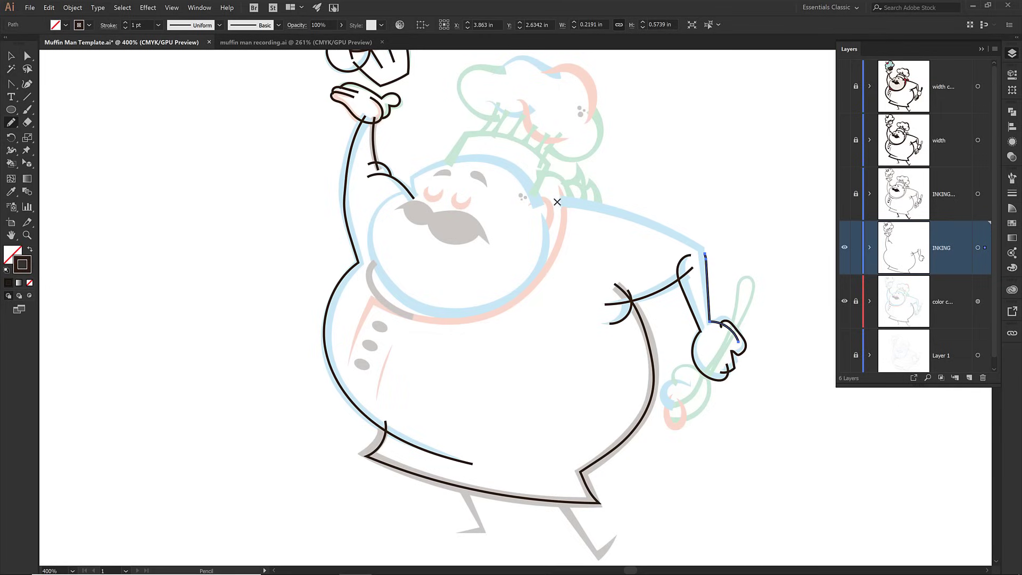
drag(557, 201, 707, 252)
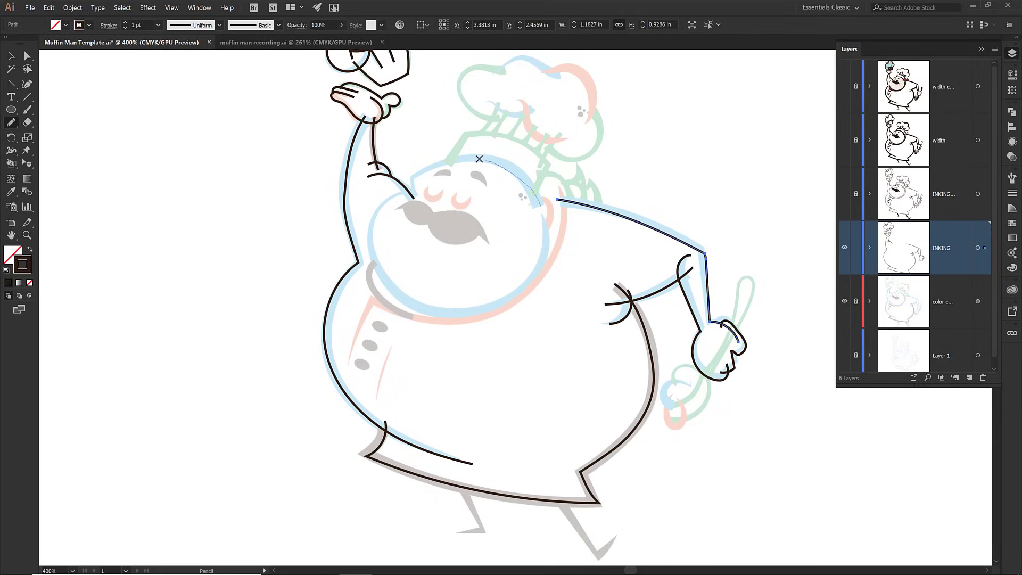
- Ink the top of the head, face outline, cheek arcs, chin line and a shoulder arc
mouse_move(479, 159)
mouse_down()
mouse_move(427, 167)
mouse_move(410, 203)
mouse_up()
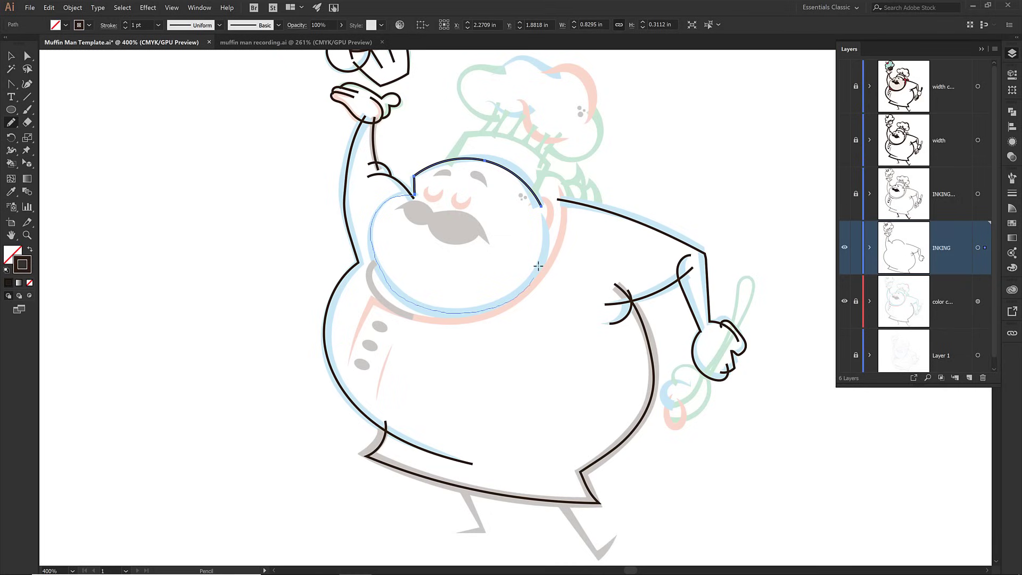
drag(545, 225, 540, 208)
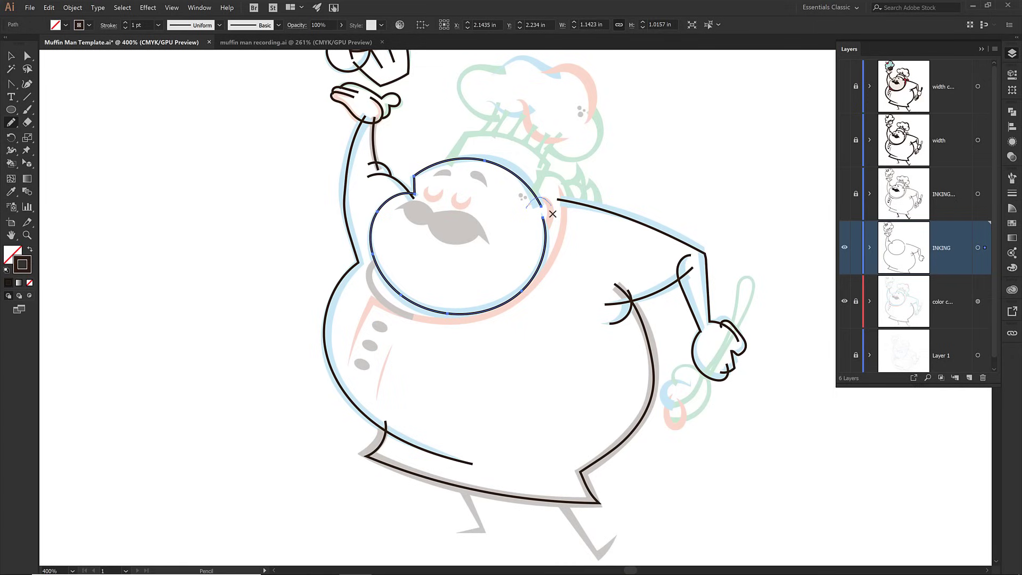
drag(547, 231, 538, 242)
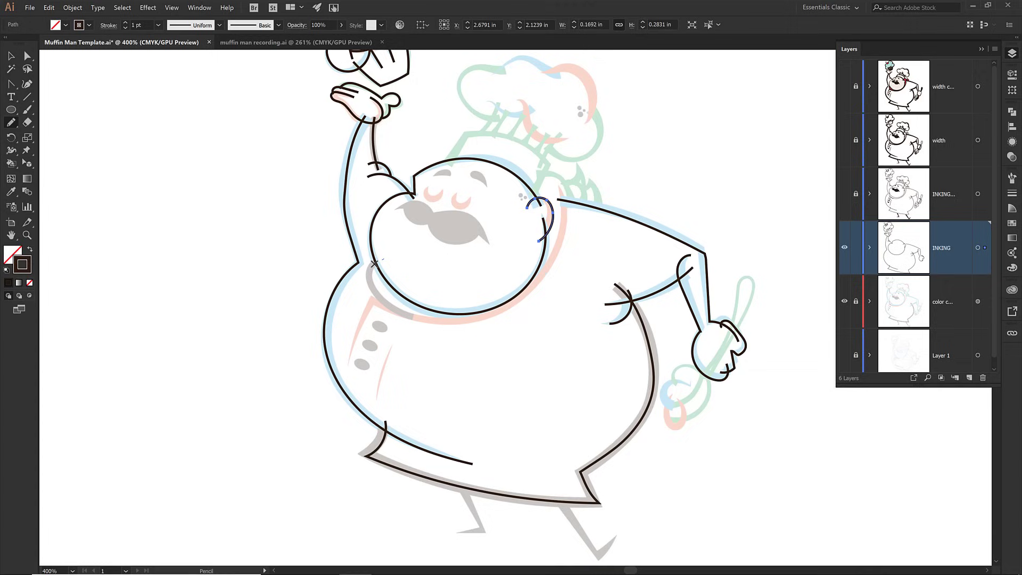
drag(383, 301, 426, 322)
mouse_move(349, 367)
mouse_down()
mouse_move(532, 288)
mouse_move(550, 265)
mouse_up()
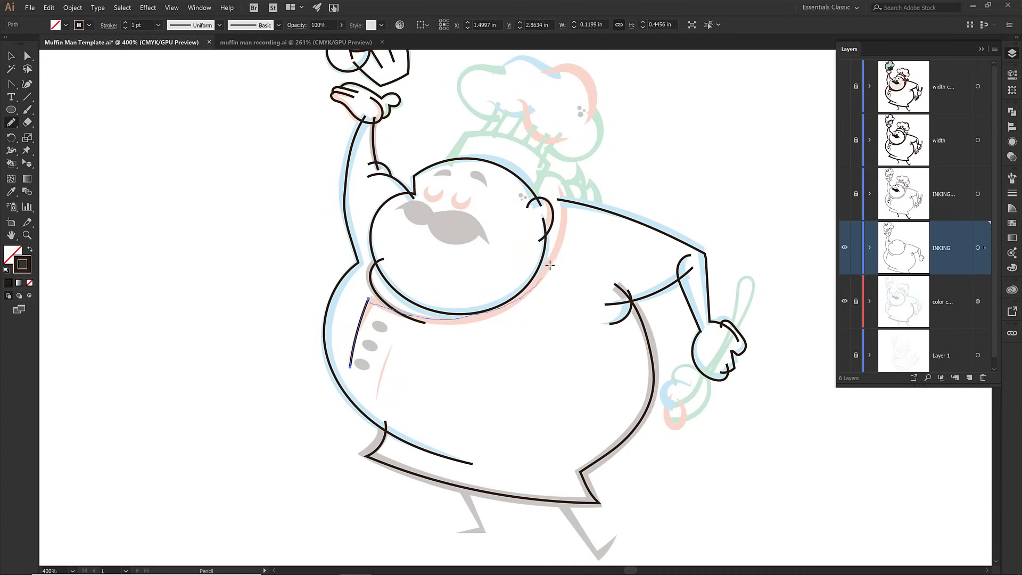
drag(559, 201, 574, 217)
mouse_move(579, 171)
mouse_down()
mouse_move(583, 196)
mouse_move(577, 191)
mouse_move(597, 186)
mouse_move(597, 217)
mouse_up()
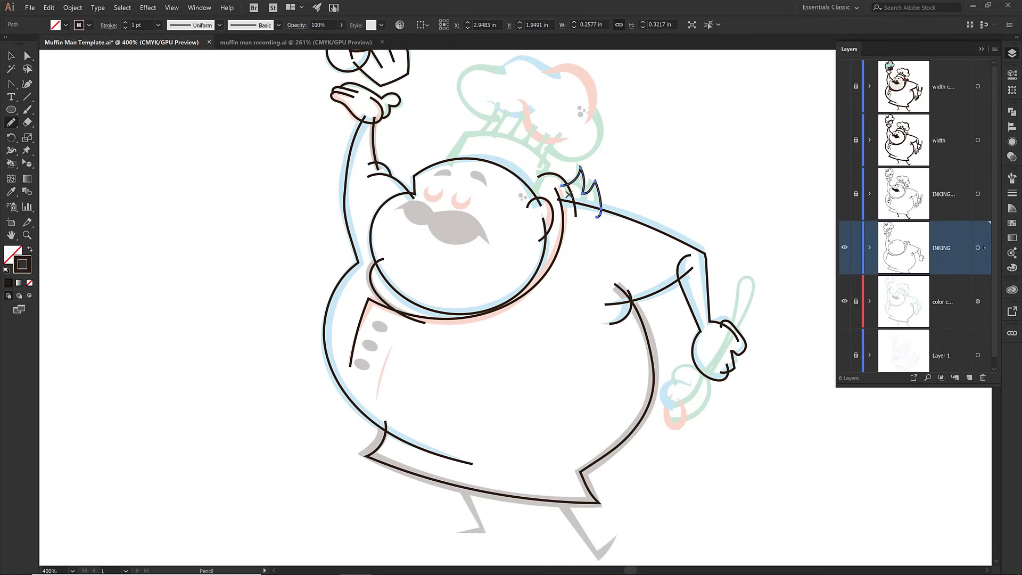
- Zoom into the hair, undo the stray curve and redraw the curved hair strand
key(z)
drag(556, 164, 611, 249)
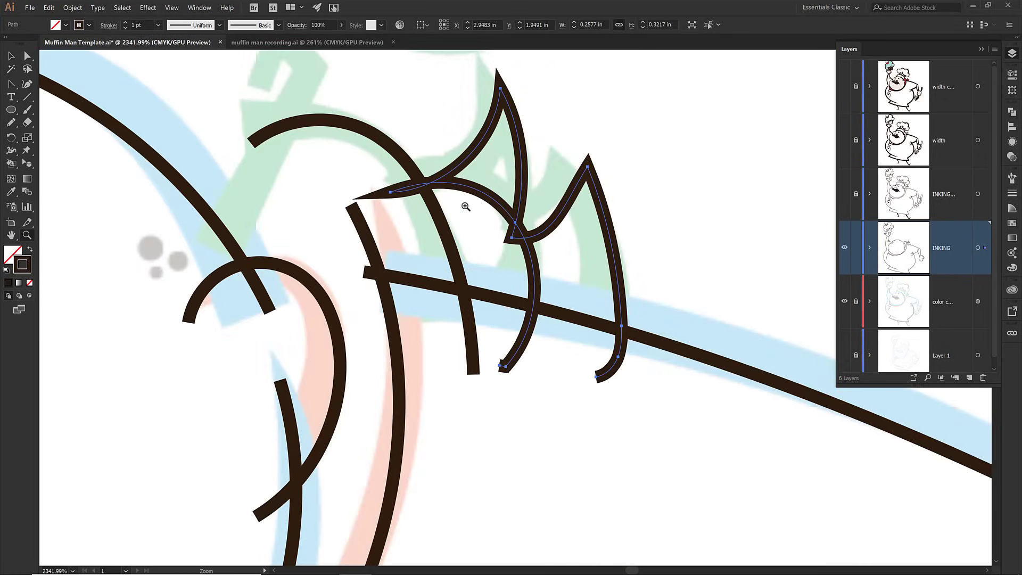
key(ctrl+z)
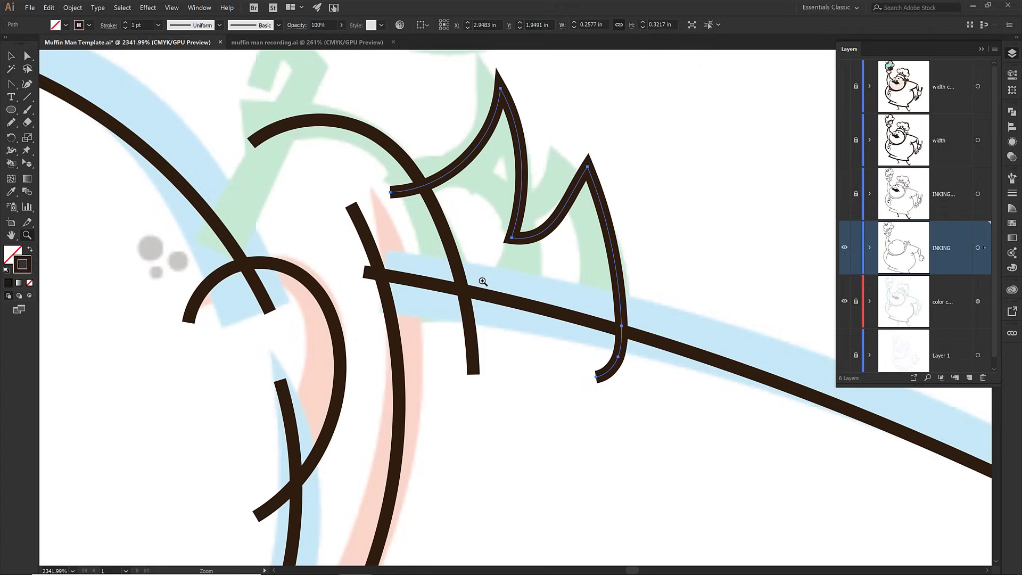
click(474, 229)
key(n)
mouse_move(369, 180)
mouse_down()
mouse_move(468, 171)
mouse_move(521, 204)
mouse_move(551, 248)
mouse_move(555, 323)
mouse_move(525, 372)
mouse_up()
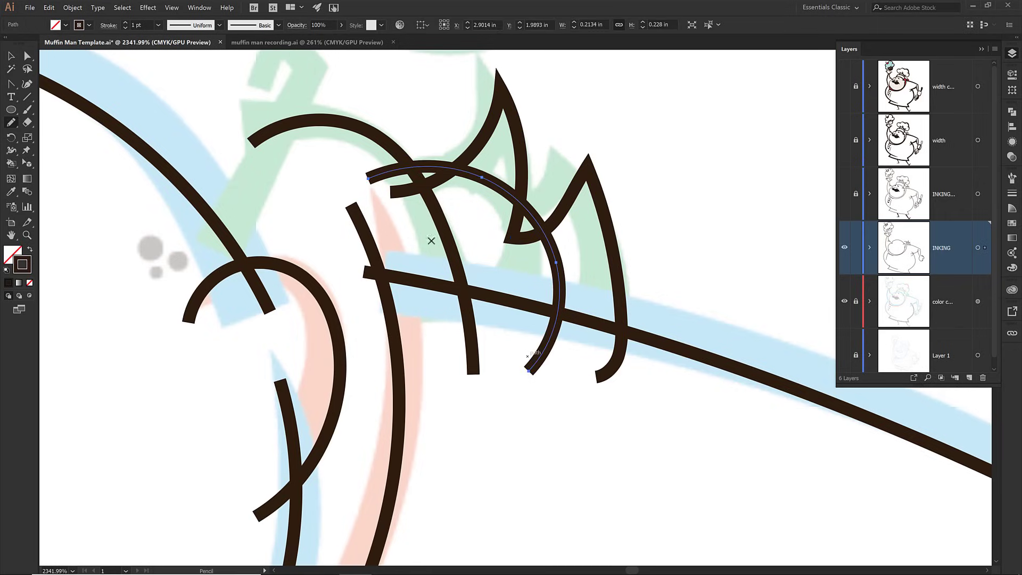
drag(403, 109, 299, 102)
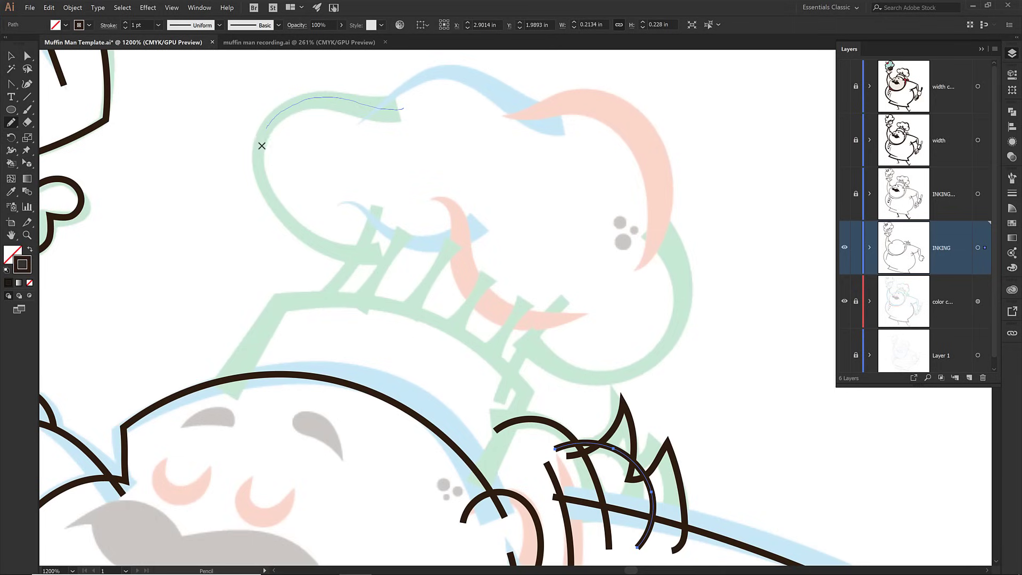
- Ink the big hat's top edge, left side and right puffs, redoing the arch across its top
mouse_move(262, 146)
mouse_down()
mouse_move(279, 204)
mouse_move(317, 244)
mouse_move(384, 250)
mouse_up()
mouse_move(338, 210)
mouse_down()
mouse_move(432, 246)
mouse_move(486, 224)
mouse_move(447, 203)
mouse_move(462, 273)
mouse_move(487, 302)
mouse_move(513, 315)
mouse_move(592, 313)
mouse_up()
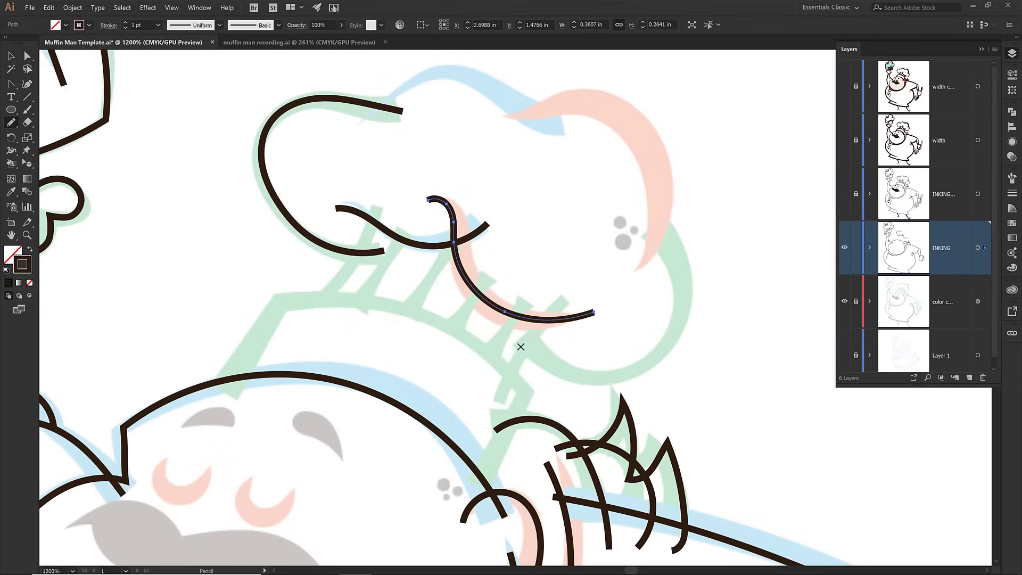
mouse_move(558, 364)
mouse_down()
mouse_move(623, 370)
mouse_move(666, 344)
mouse_up()
drag(689, 299, 653, 219)
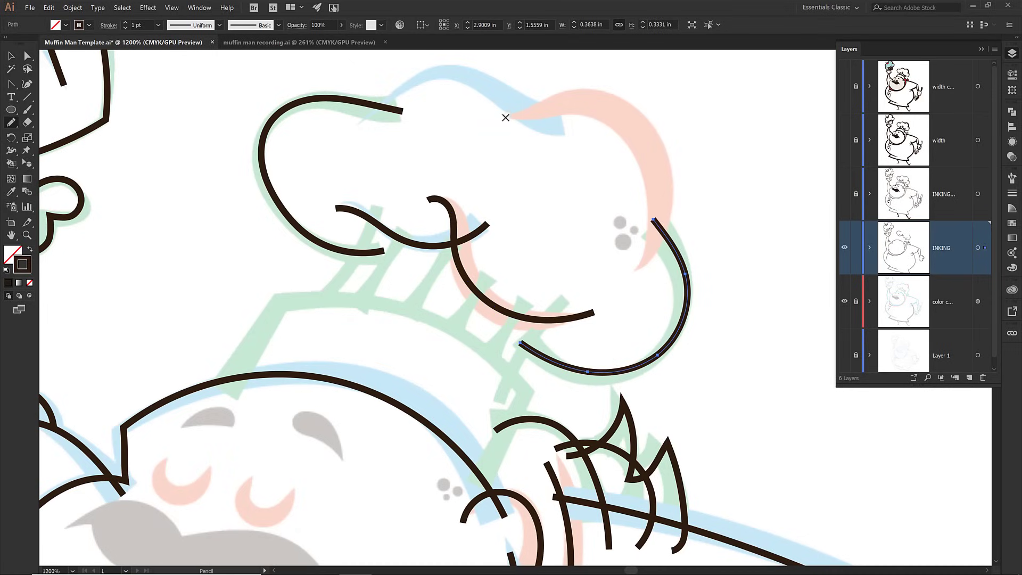
mouse_move(497, 117)
mouse_down()
mouse_move(568, 103)
mouse_move(625, 119)
mouse_move(649, 152)
mouse_up()
mouse_move(662, 187)
mouse_down()
mouse_move(660, 232)
mouse_move(640, 265)
mouse_up()
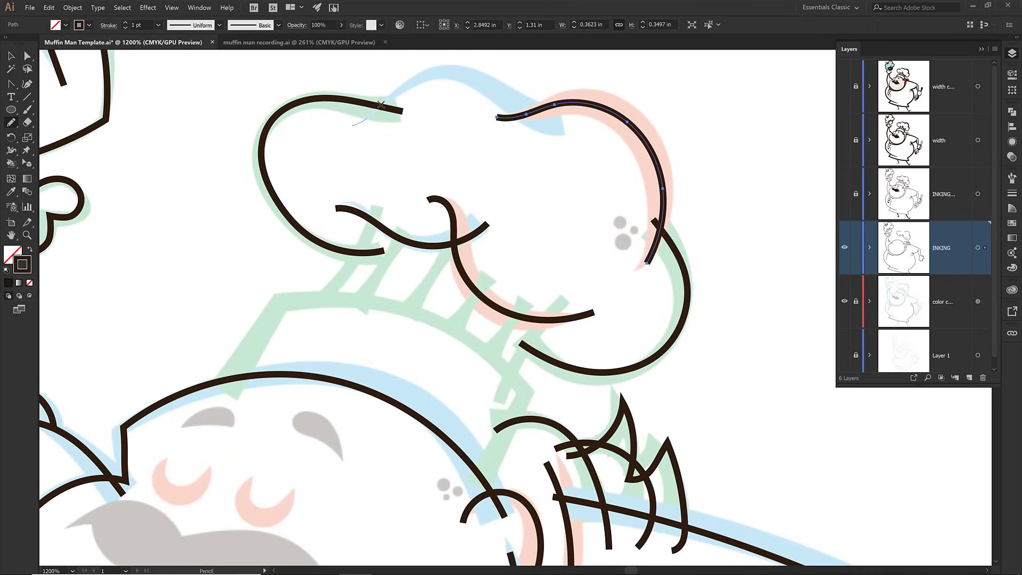
mouse_move(381, 104)
mouse_down()
mouse_move(405, 85)
mouse_move(460, 74)
mouse_move(541, 117)
mouse_up()
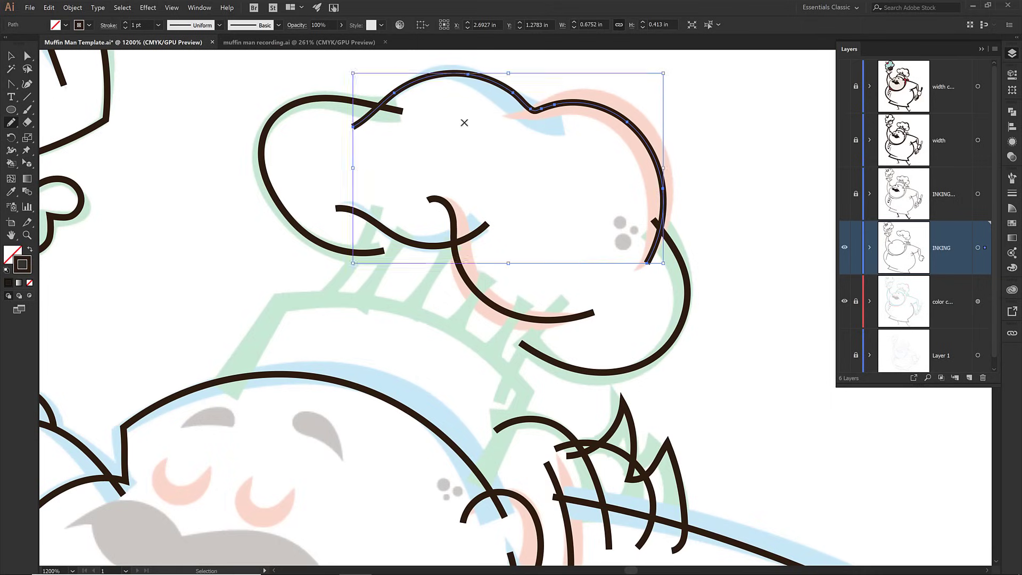
key(ctrl+z)
mouse_move(367, 116)
mouse_down()
mouse_move(416, 79)
mouse_move(466, 73)
mouse_move(520, 96)
mouse_move(556, 137)
mouse_up()
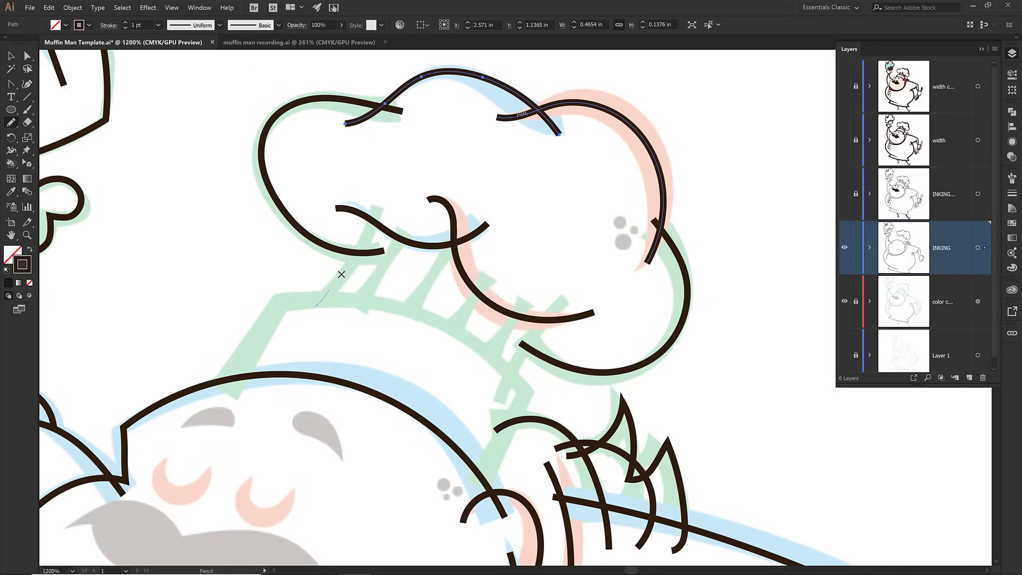
- Draw the vertical pleat lines across the hat band and trace the band's lower edge
drag(363, 233, 364, 197)
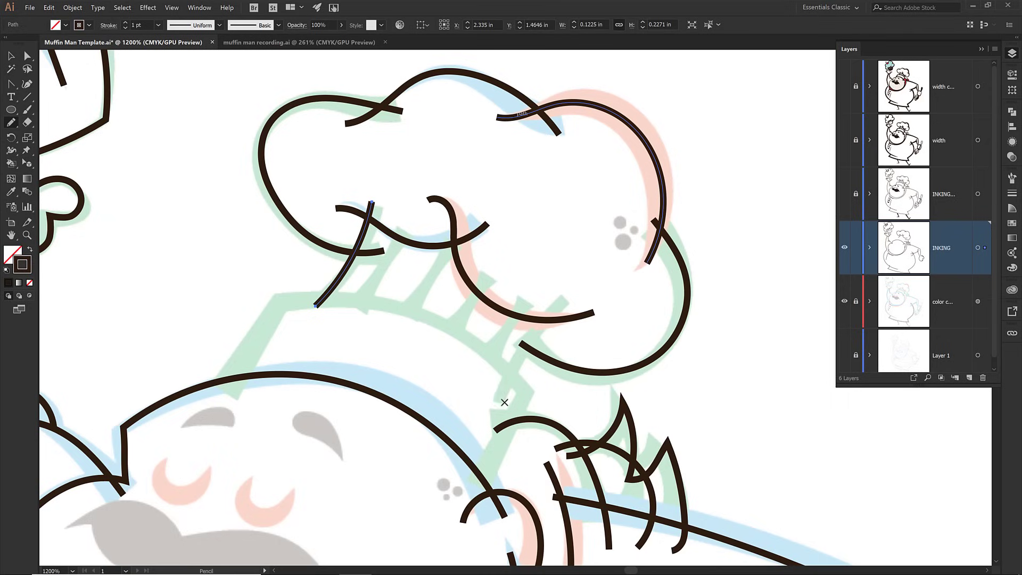
drag(504, 403, 561, 294)
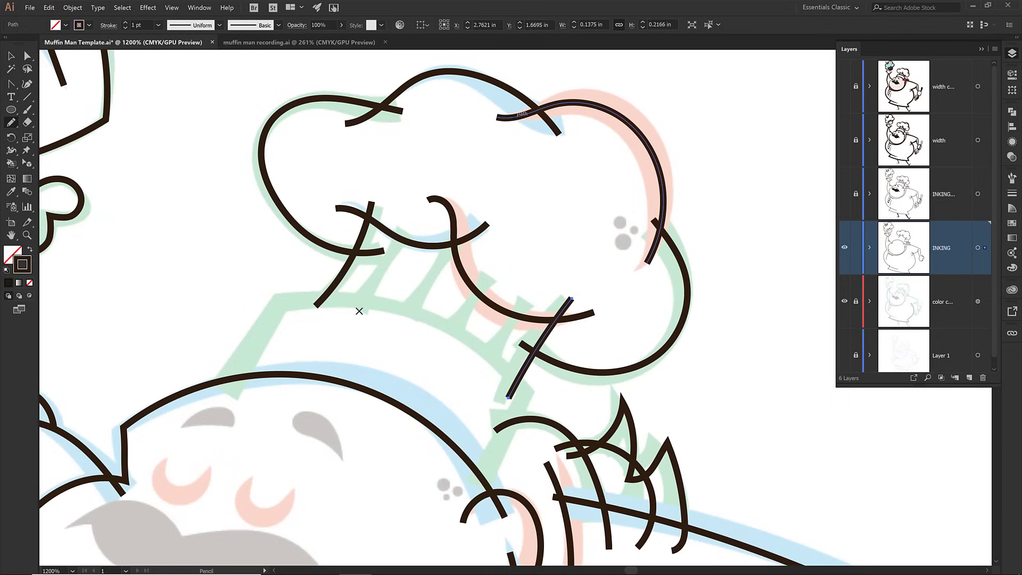
drag(360, 311, 405, 220)
drag(412, 322, 461, 227)
drag(482, 289, 490, 274)
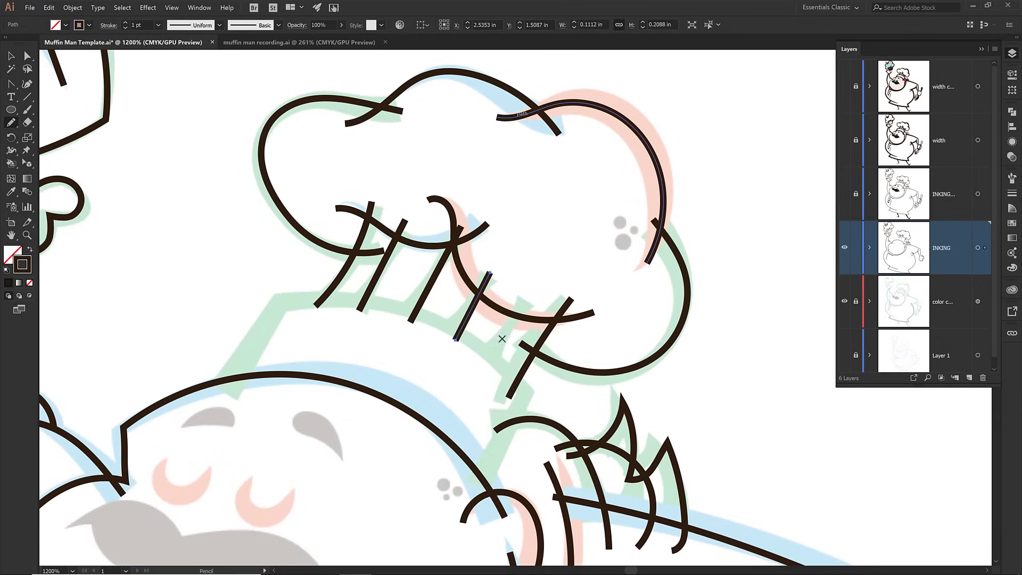
drag(490, 358, 521, 290)
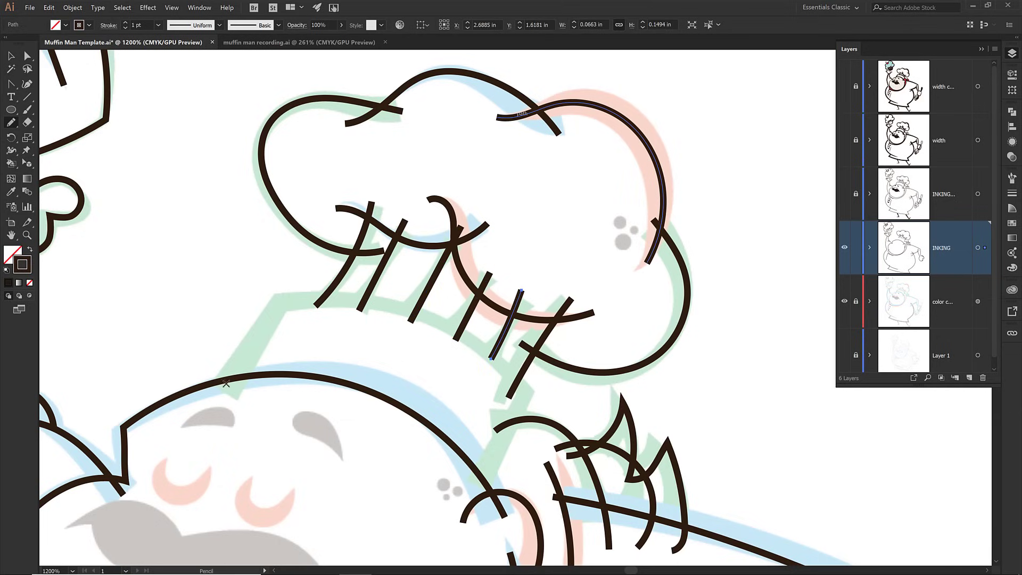
drag(223, 389, 272, 295)
mouse_move(272, 295)
mouse_down()
mouse_move(394, 310)
mouse_move(452, 331)
mouse_move(511, 369)
mouse_move(534, 392)
mouse_move(484, 498)
mouse_up()
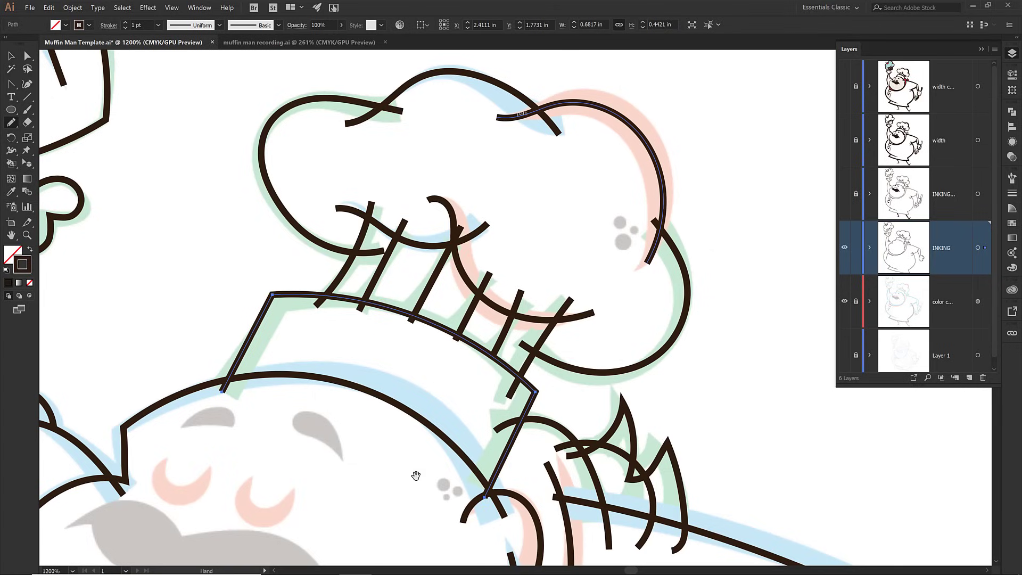
mouse_move(450, 406)
mouse_down()
mouse_move(500, 308)
mouse_move(522, 197)
mouse_up()
- Ink the fingers curling around the spoon and the loop around its handle
drag(480, 265, 532, 260)
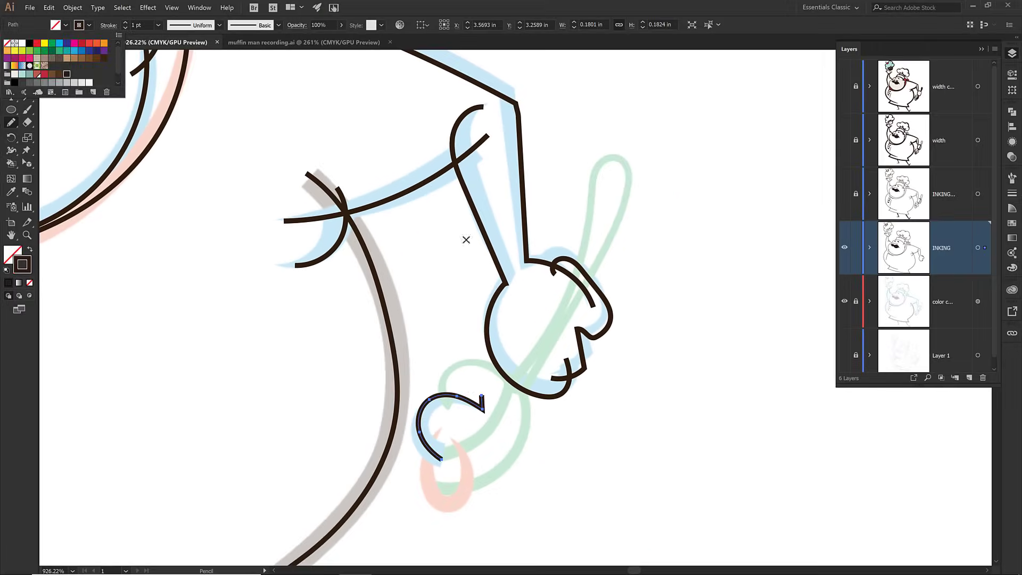
click(482, 388)
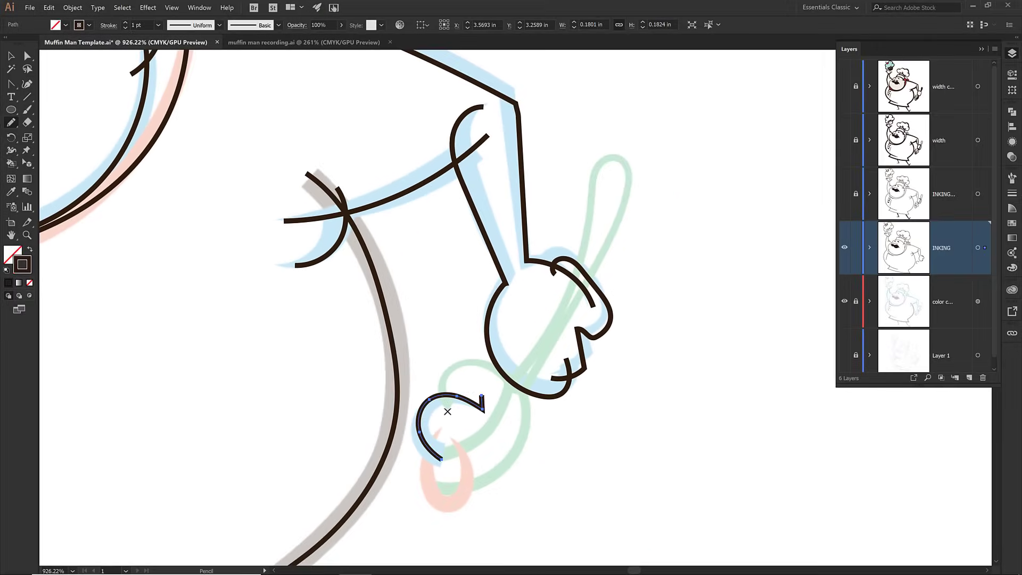
mouse_move(447, 411)
mouse_down()
mouse_move(438, 387)
mouse_move(463, 361)
mouse_up()
drag(441, 491, 560, 324)
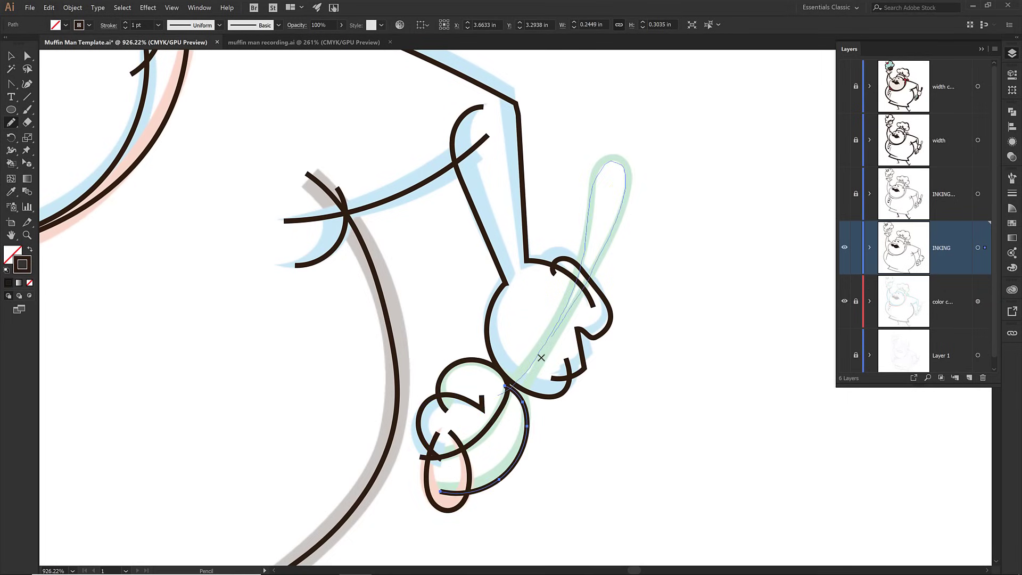
mouse_move(512, 407)
mouse_down()
mouse_move(481, 466)
mouse_move(472, 465)
mouse_up()
- Pan down to the chef's legs and ready the Pen tool for the leg outline
drag(435, 376, 638, 134)
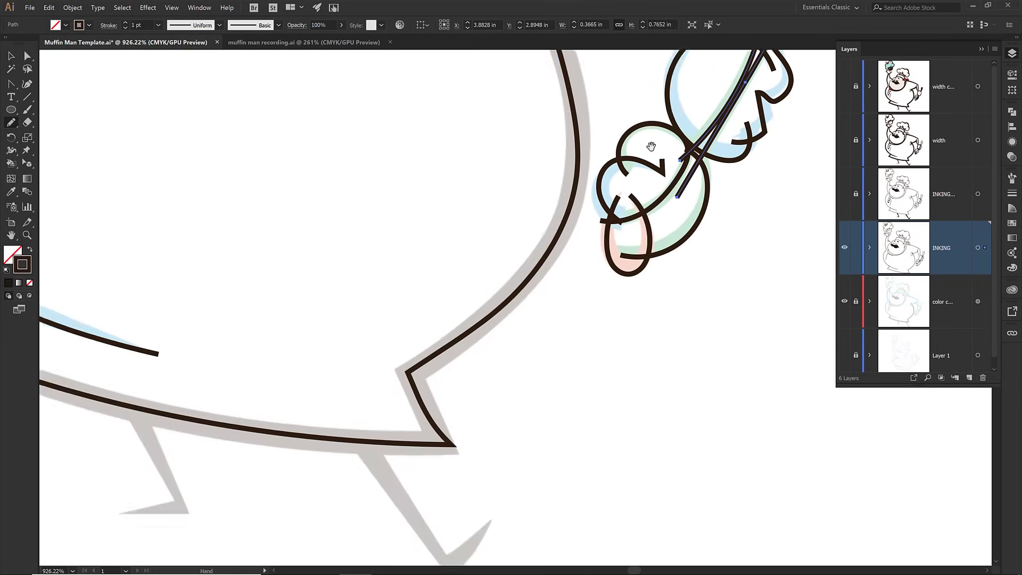
drag(318, 355, 379, 332)
key(p)
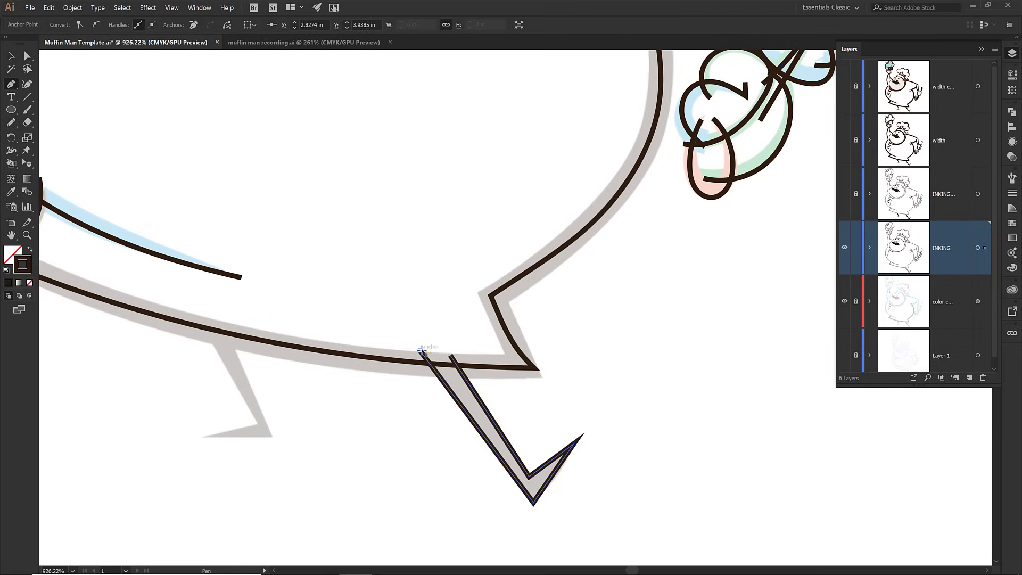
key(alt)
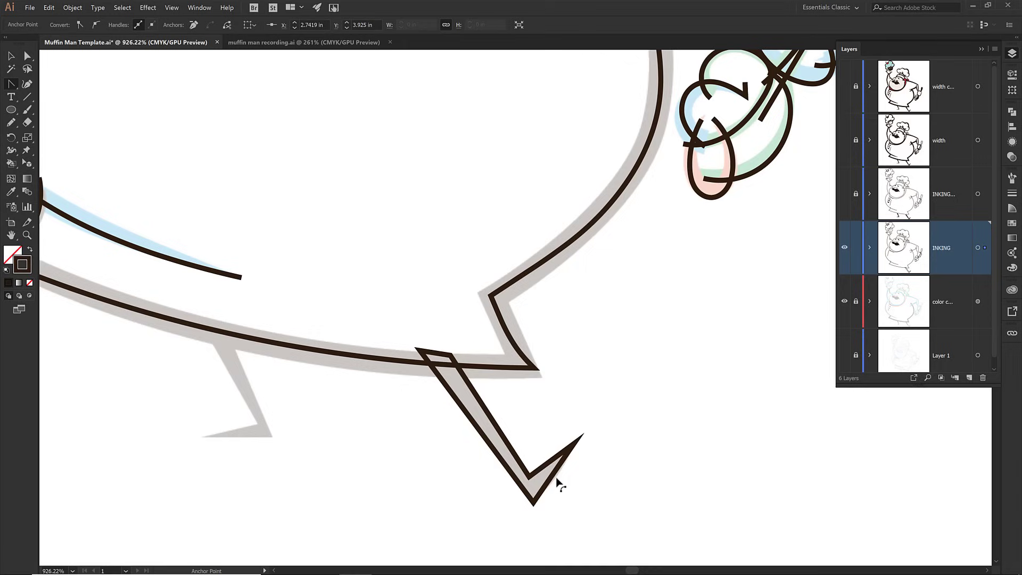
- Curve the right leg's tip and draw the left leg as a closed zigzag path
drag(555, 478, 557, 482)
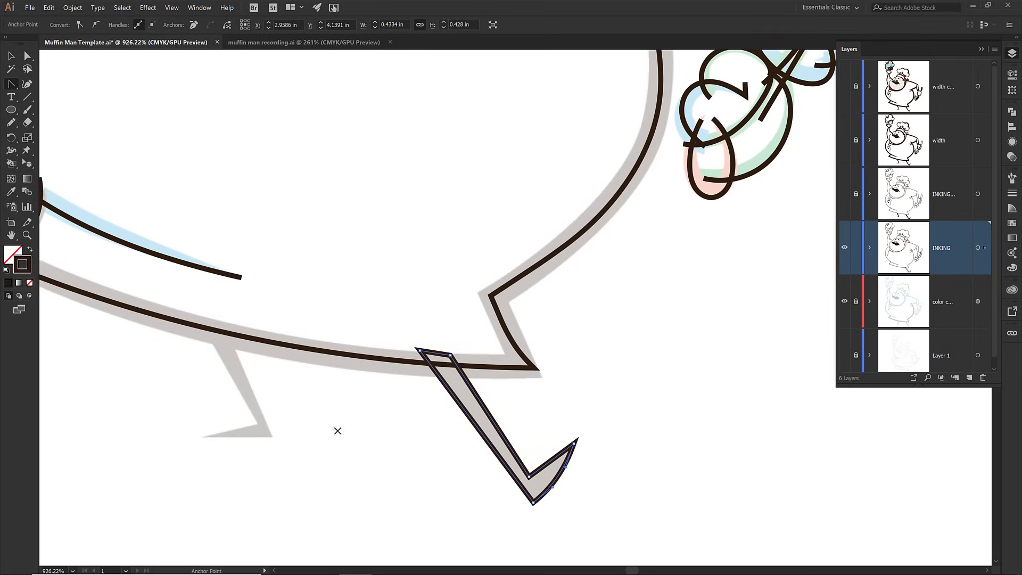
key(p)
click(202, 318)
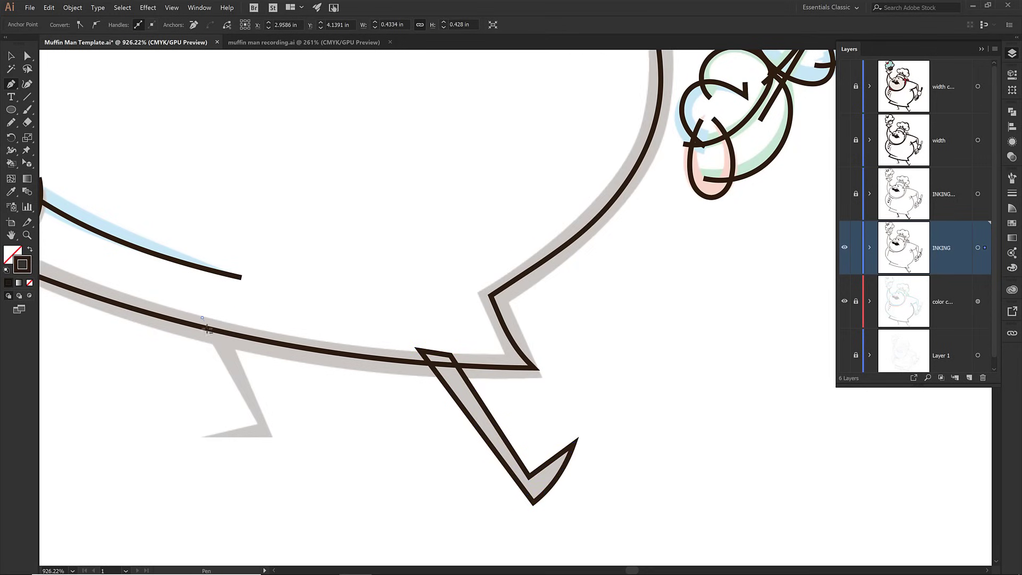
click(258, 423)
click(208, 437)
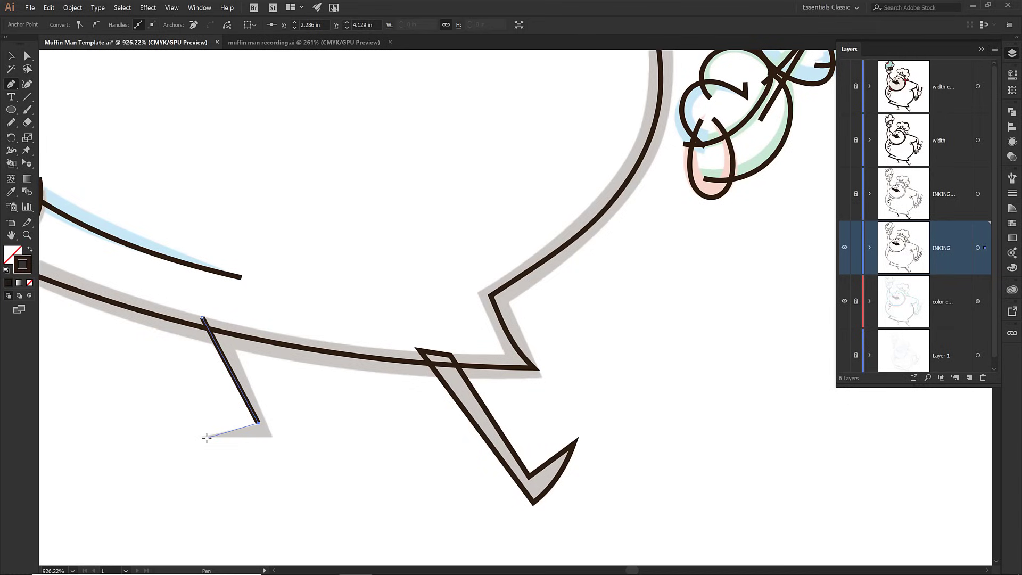
click(206, 437)
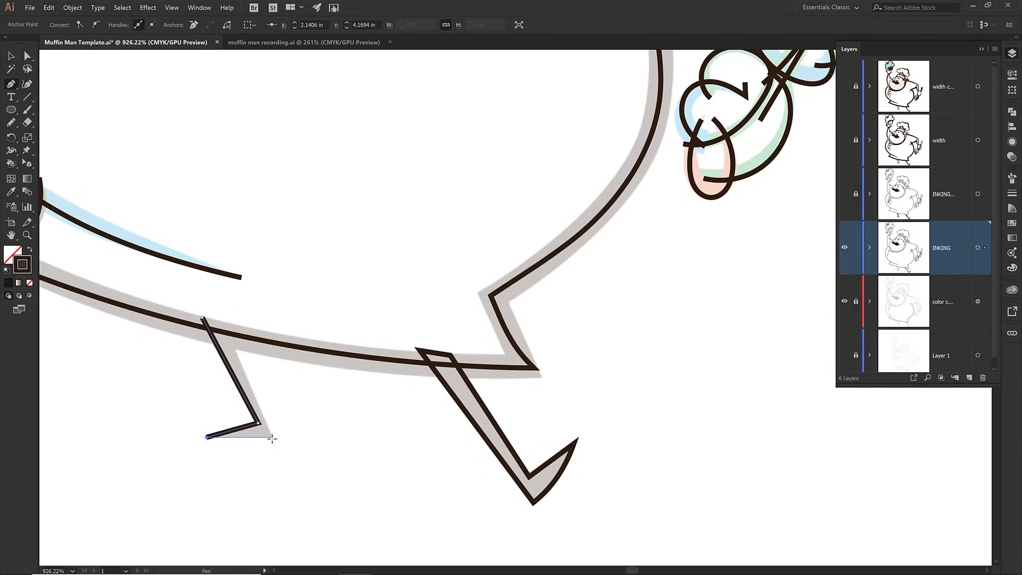
click(273, 438)
click(220, 314)
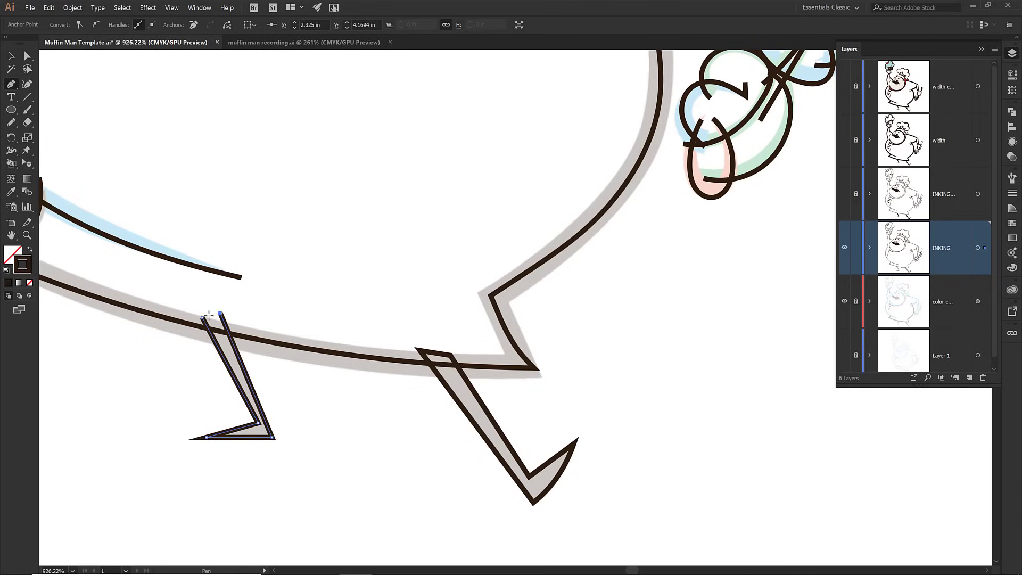
click(202, 317)
- Curve the left leg's bottom and Alt-drag a button copy onto the third guide
drag(242, 428, 241, 422)
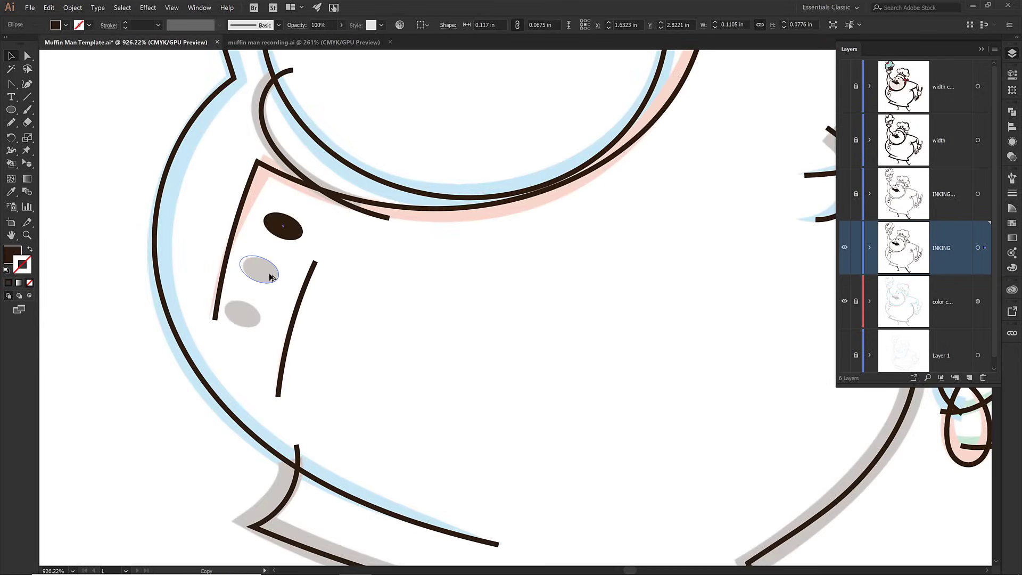
drag(251, 255, 240, 250)
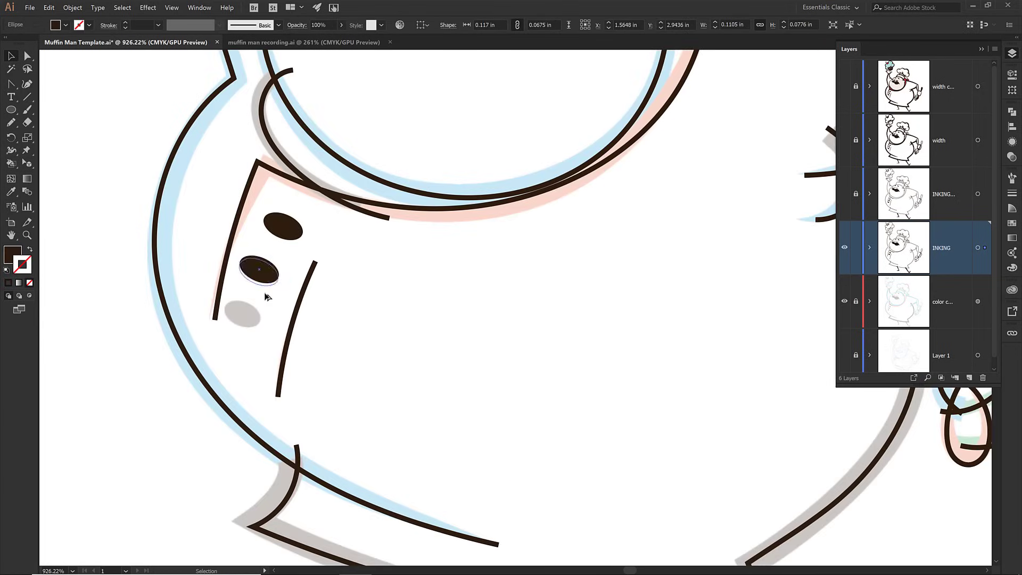
drag(259, 317, 254, 329)
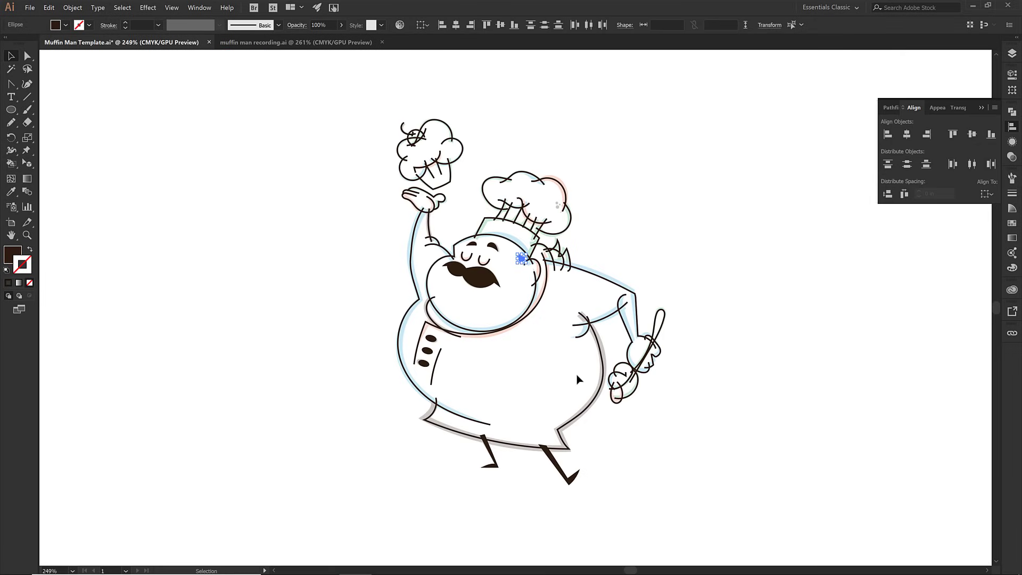
- Select all artwork on the width layer, apply Expand Appearance, then Expand fill and stroke
key(ctrl+shift+a)
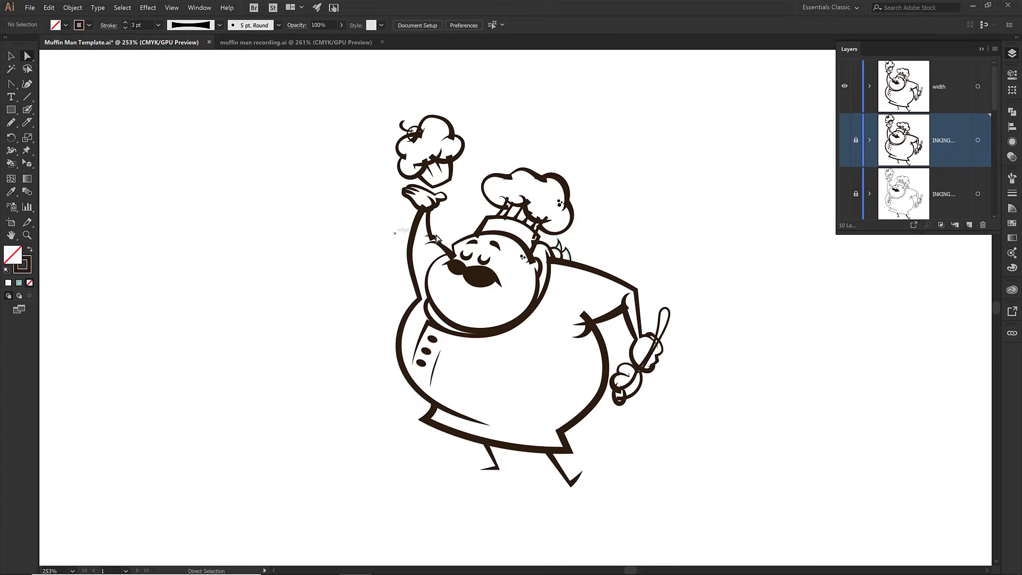
click(948, 97)
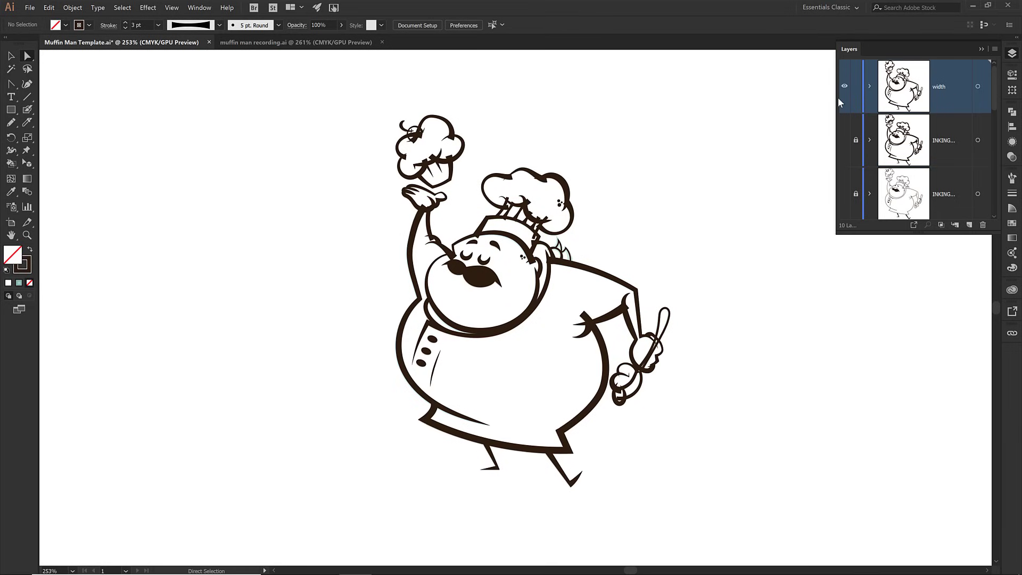
click(978, 88)
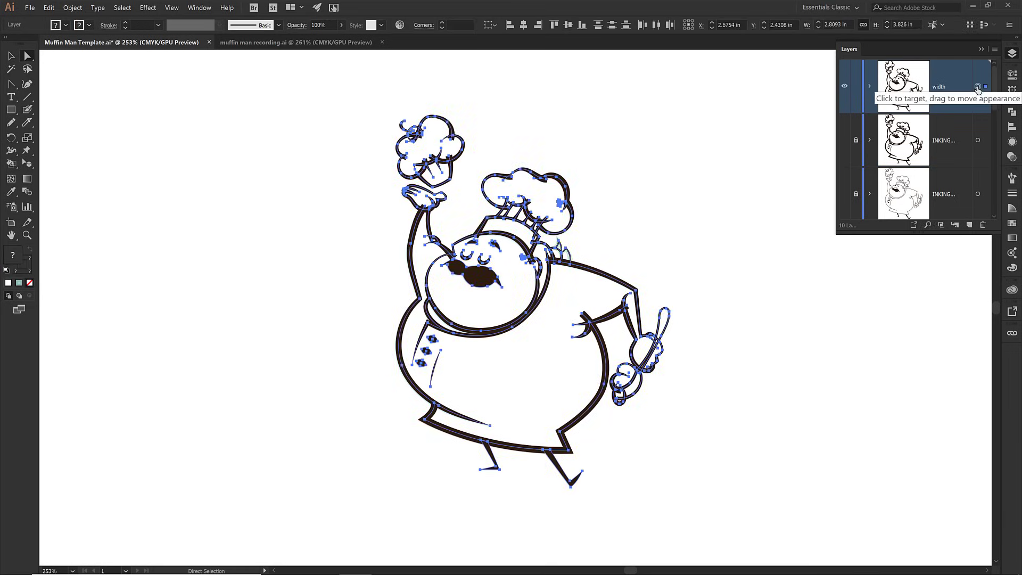
click(73, 8)
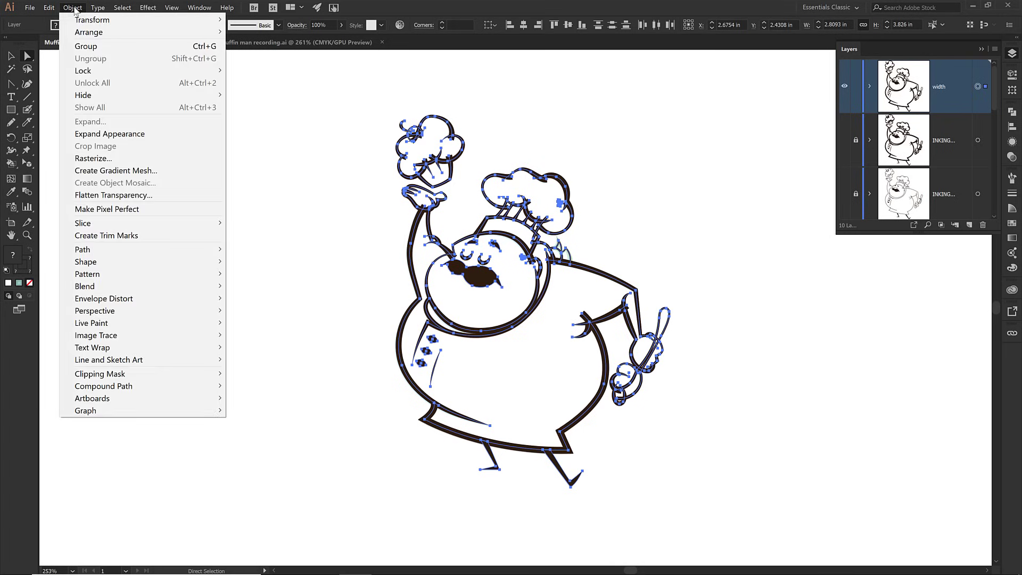
click(110, 133)
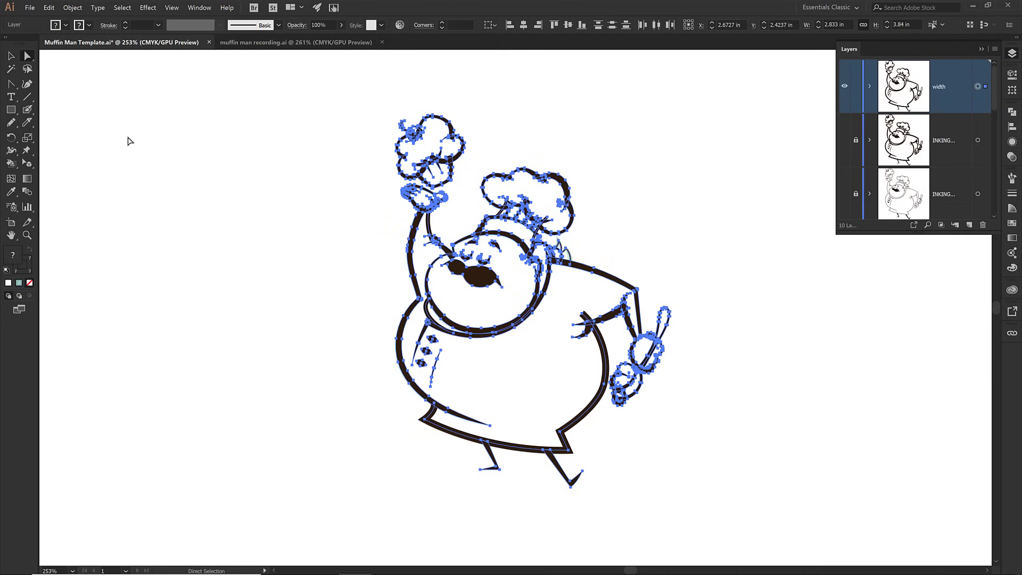
click(75, 8)
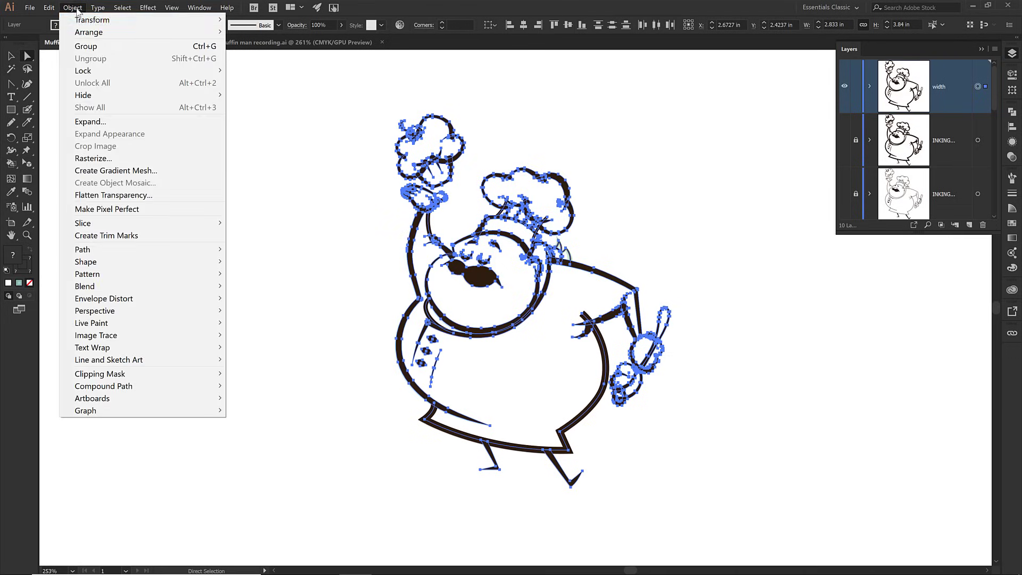
click(97, 125)
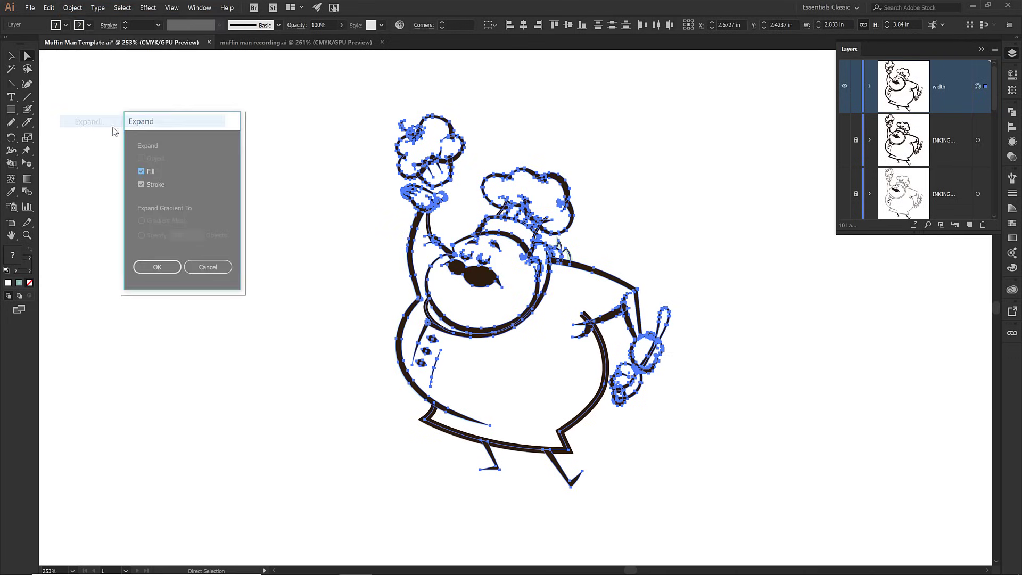
click(152, 269)
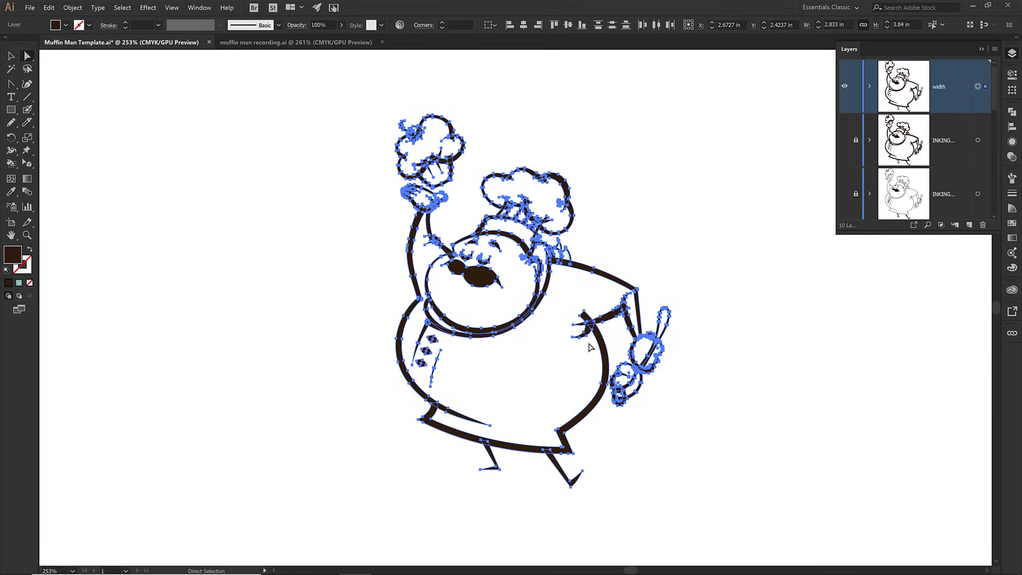
- Zoom into the raised muffin and erase the overlapping ends of the two cap arcs
key(z)
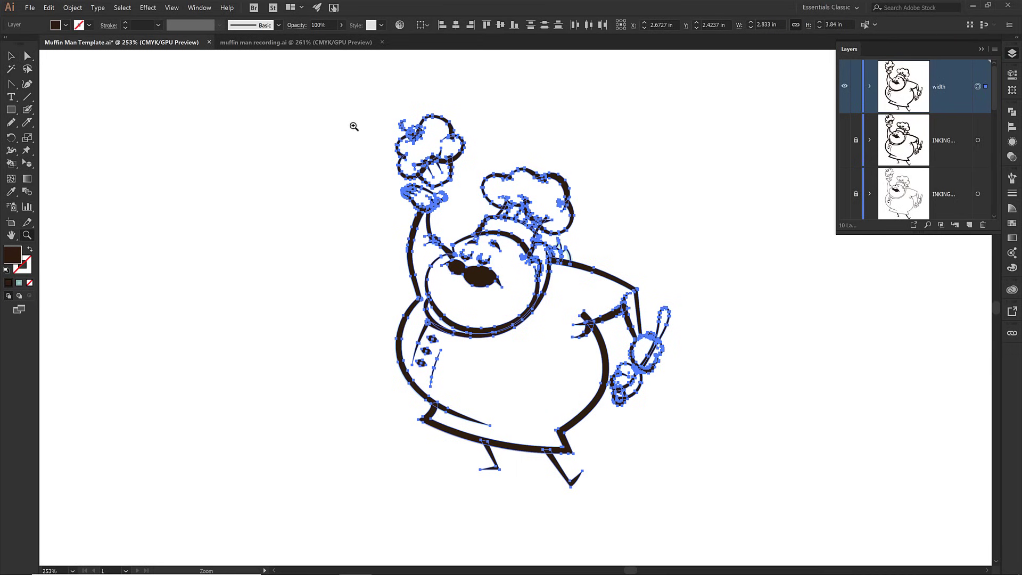
drag(350, 96, 490, 211)
key(v)
key(ctrl+shift+a)
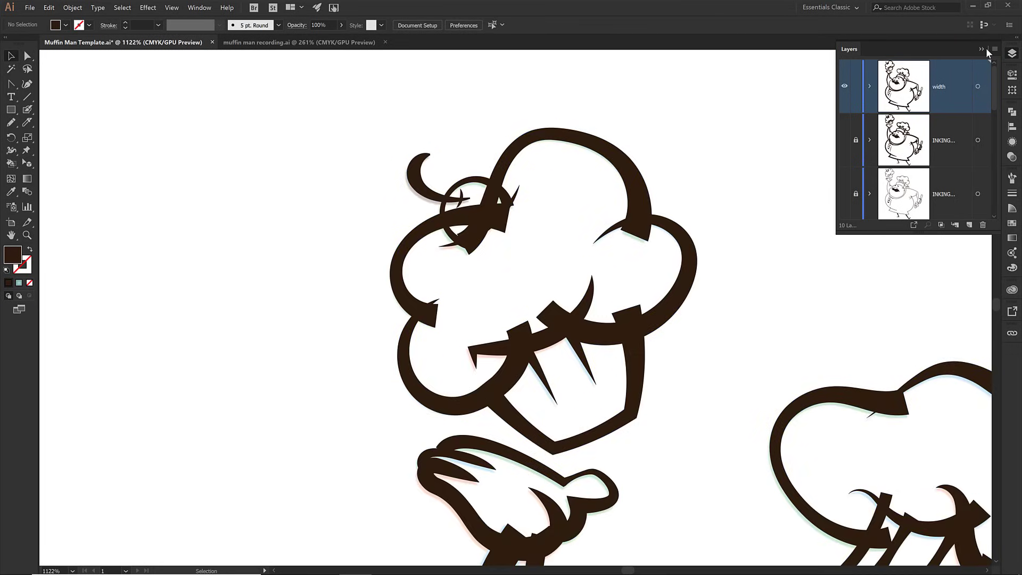
click(982, 51)
key(z)
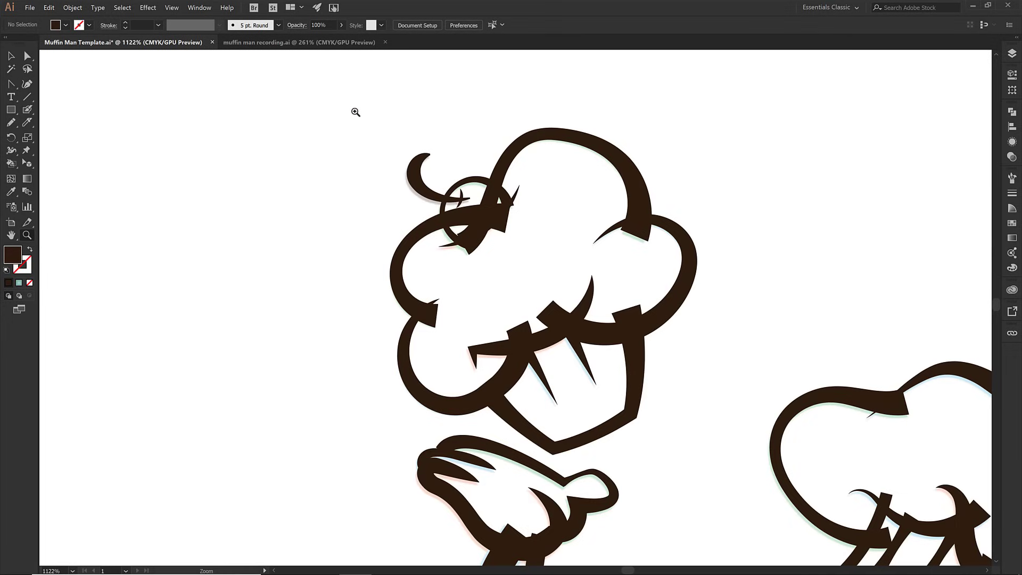
drag(350, 104, 725, 465)
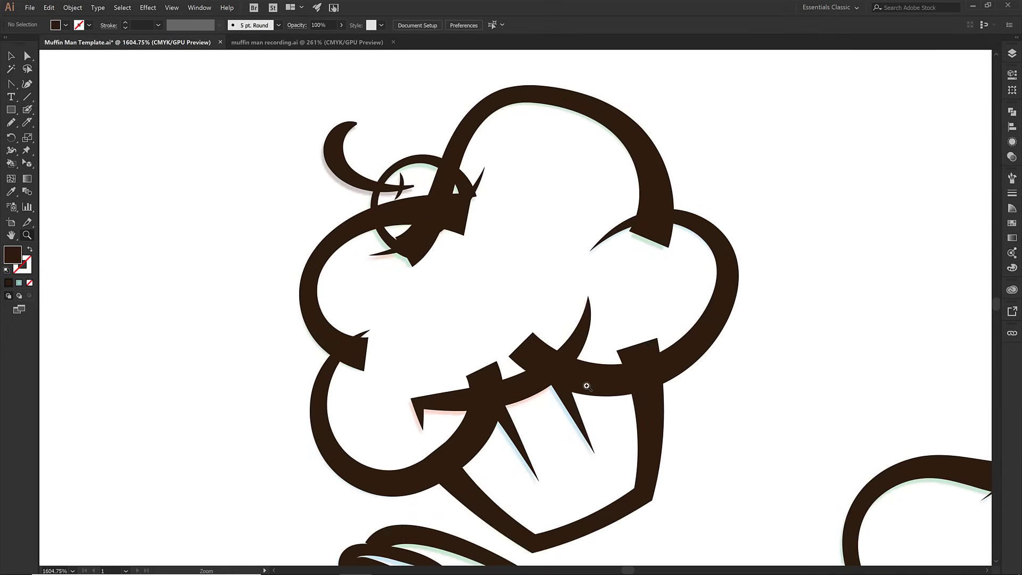
drag(586, 386, 572, 375)
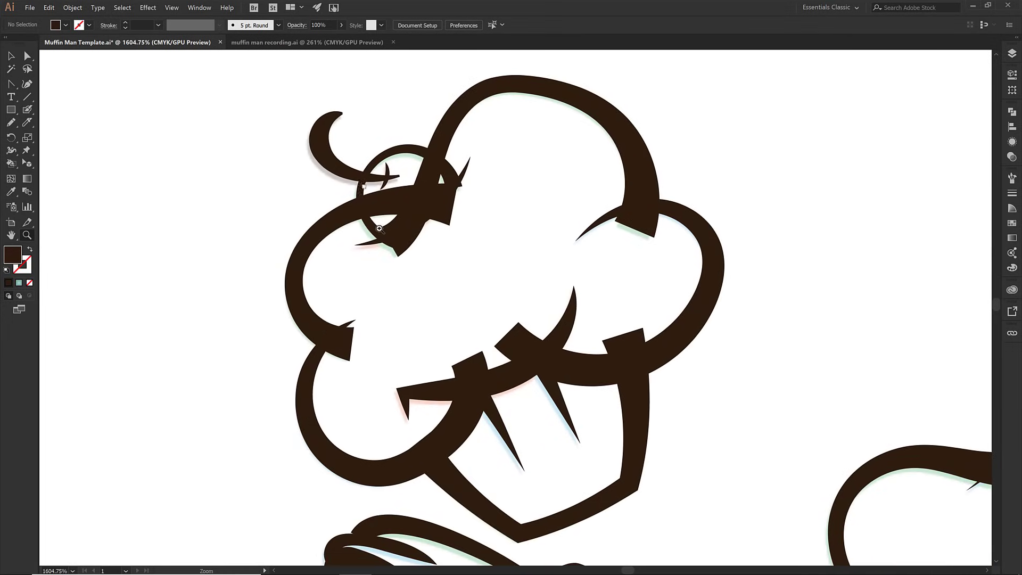
key(v)
click(461, 424)
shift+click(560, 361)
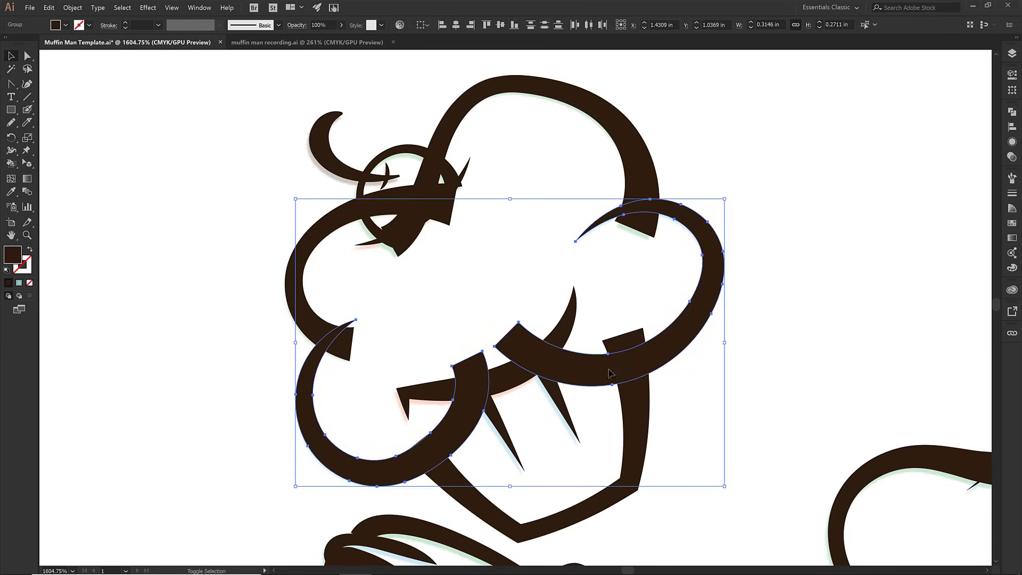
key(shift+e)
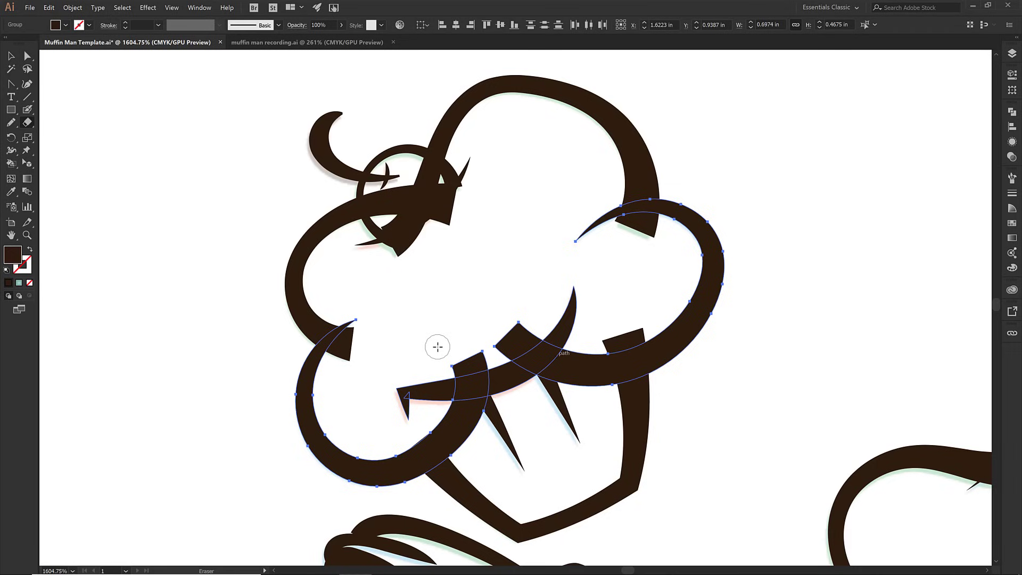
mouse_move(436, 360)
mouse_down()
mouse_move(478, 356)
mouse_move(464, 366)
mouse_move(473, 370)
mouse_move(532, 333)
mouse_move(463, 333)
mouse_up()
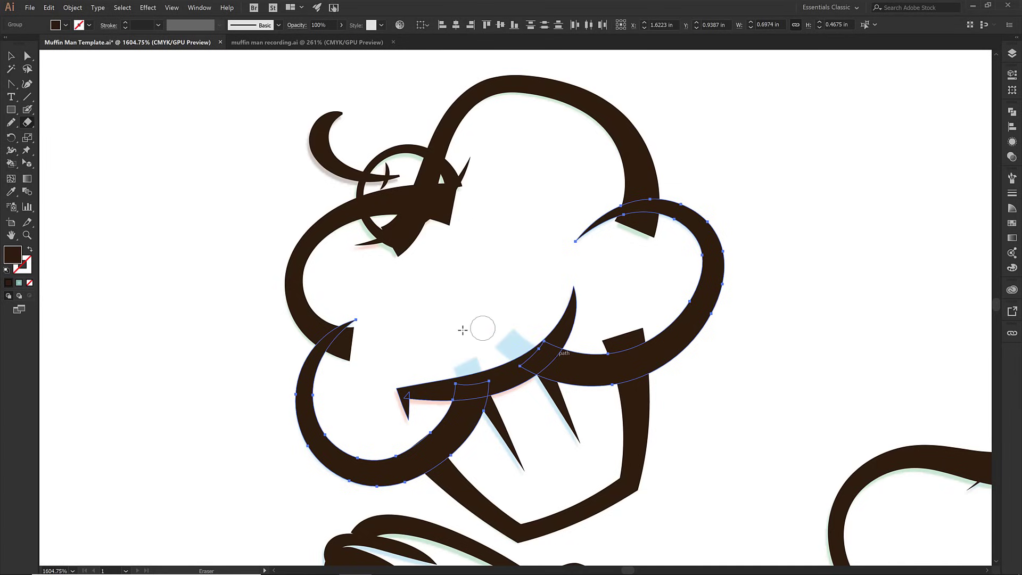
- Erase the cup outline's top ends, then select the left and top cloud pieces for erasing
key(v)
click(646, 415)
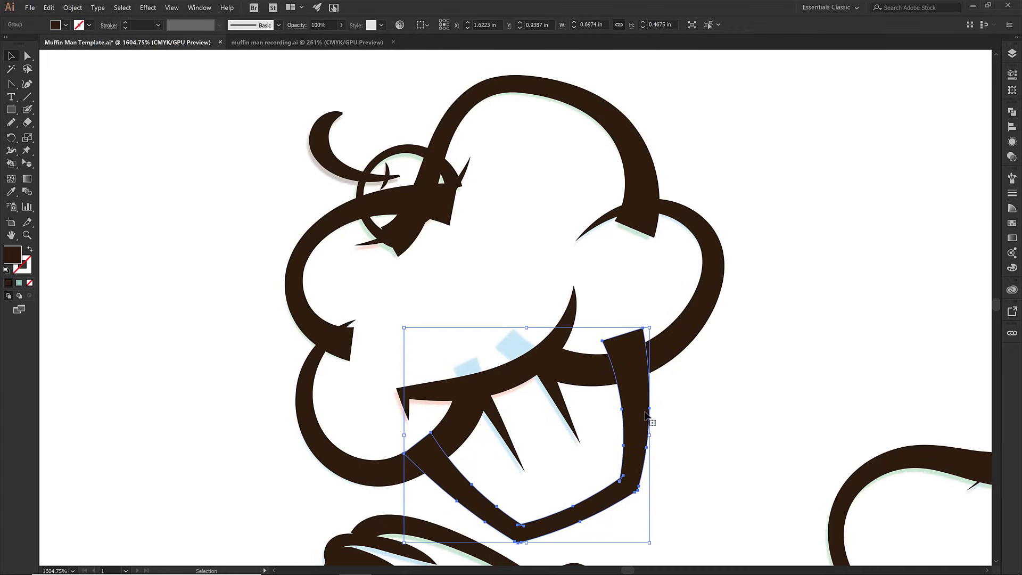
key(shift+e)
mouse_move(649, 325)
mouse_down()
mouse_move(615, 337)
mouse_move(650, 317)
mouse_up()
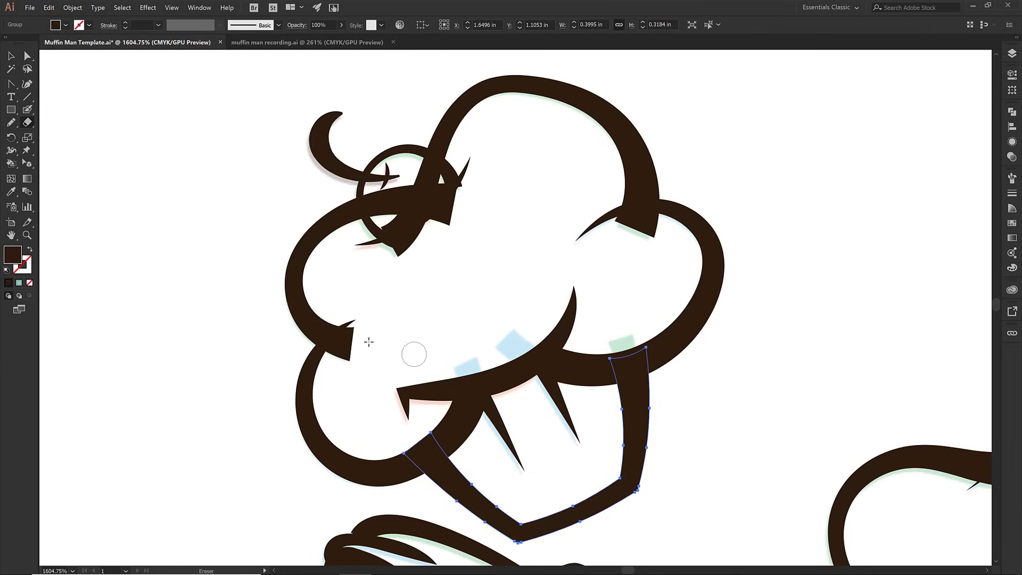
key(v)
click(326, 336)
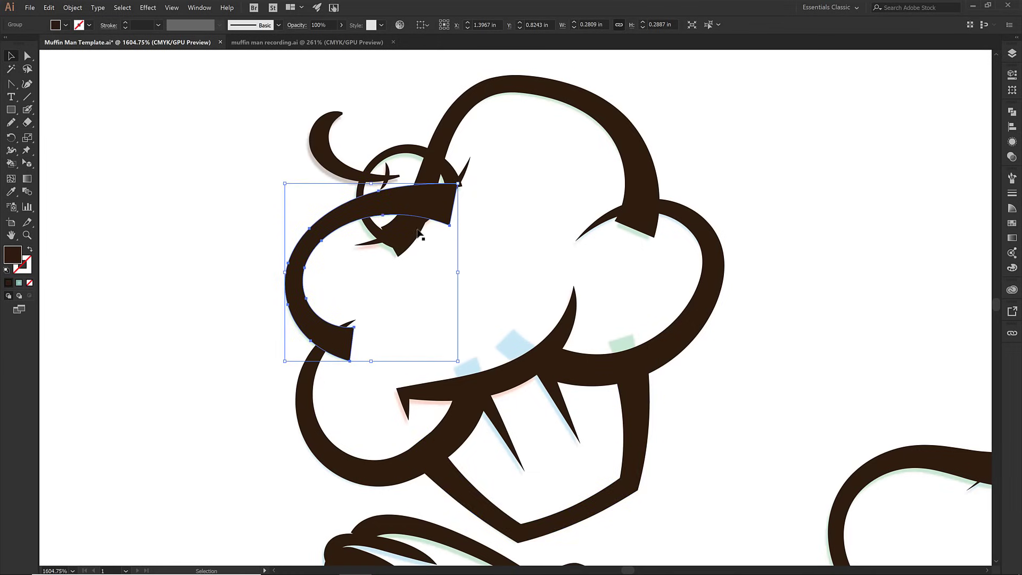
shift+click(445, 141)
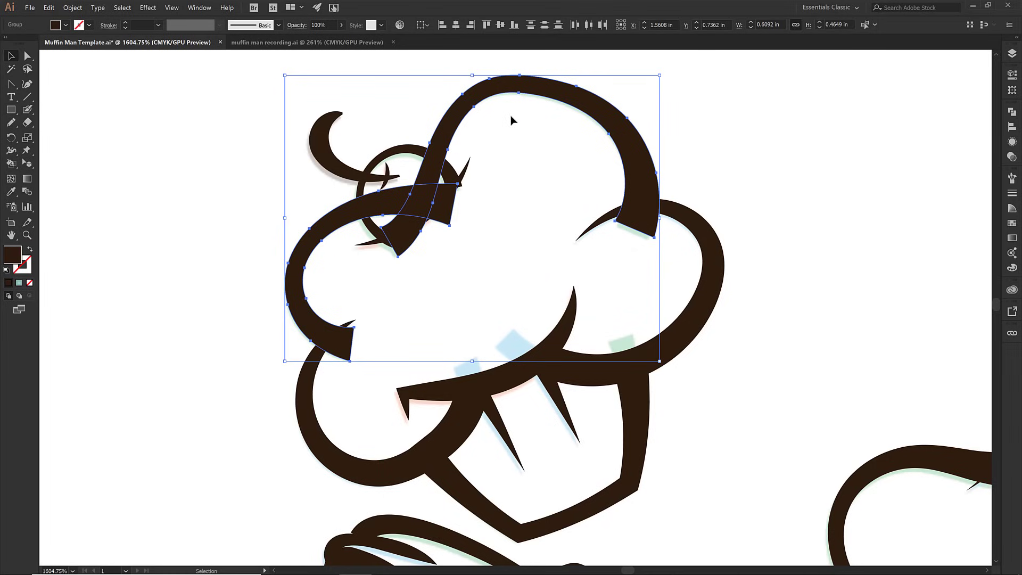
key(shift+e)
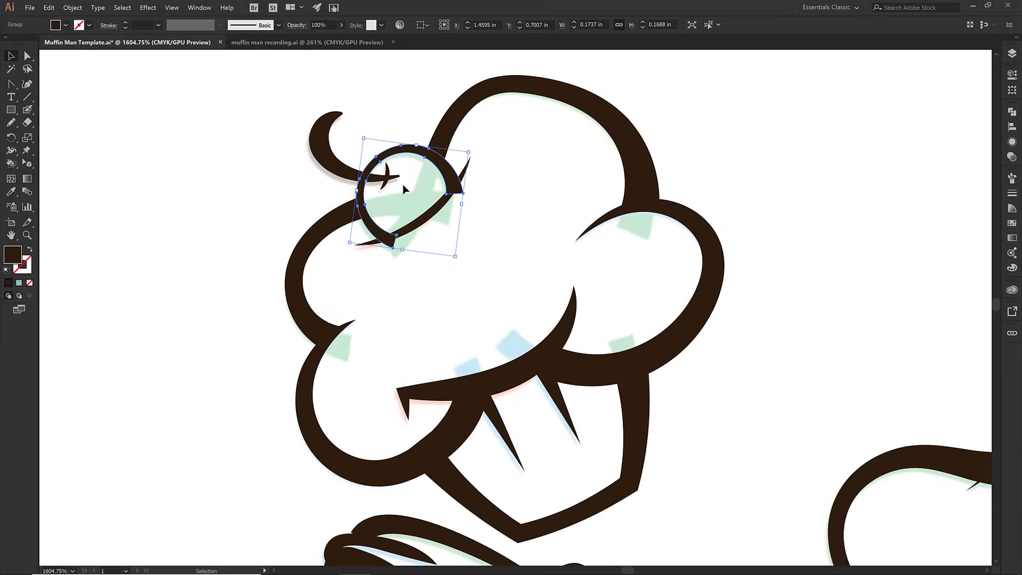
- Select the muffin top group and zoom in on the cherry
click(295, 197)
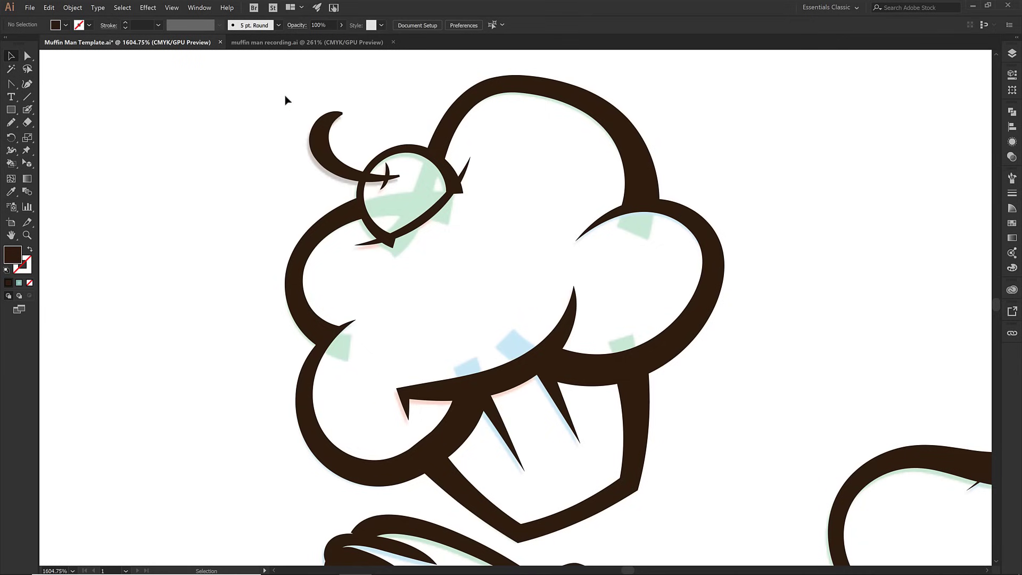
drag(468, 224, 498, 264)
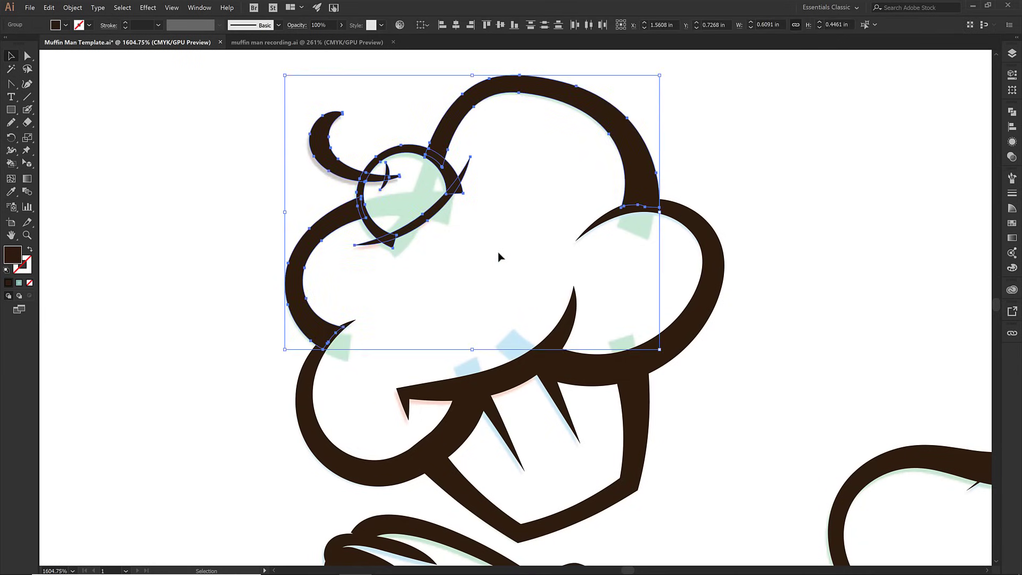
key(z)
drag(309, 97, 506, 270)
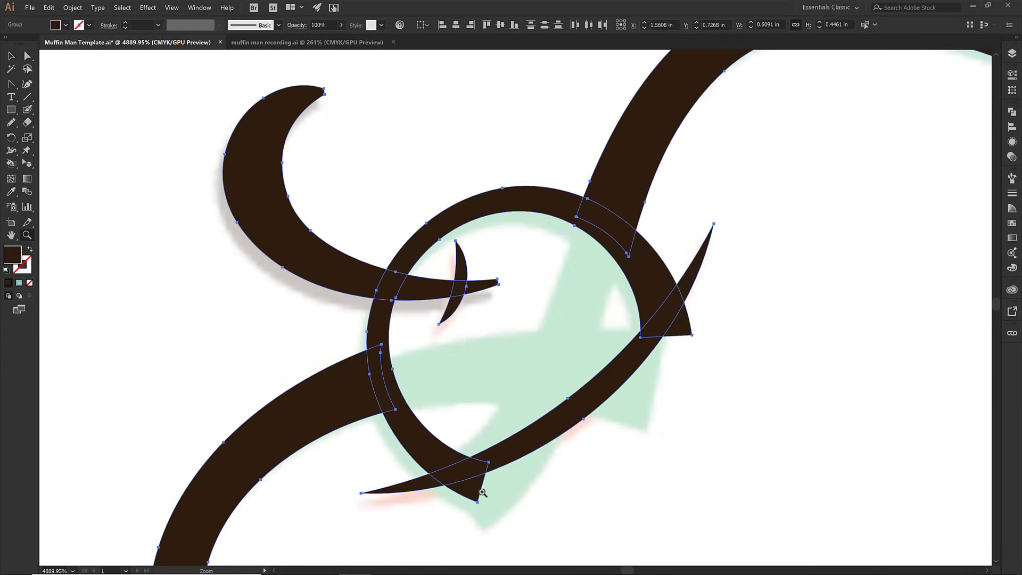
- Delete the three stray stroke tips around the cherry with Shape Builder, then fit the whole chef
click(12, 163)
drag(12, 162, 75, 159)
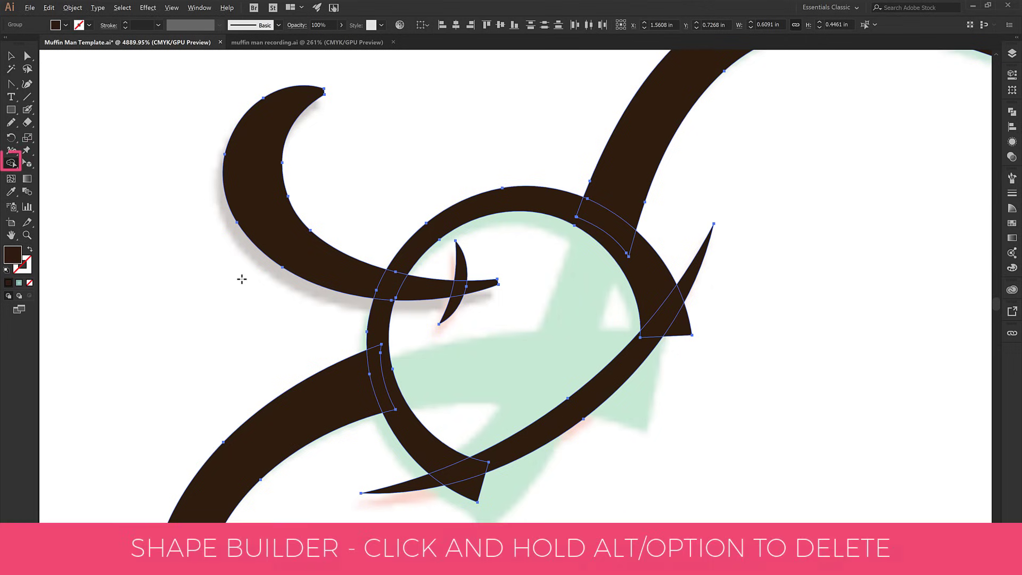
alt+click(480, 286)
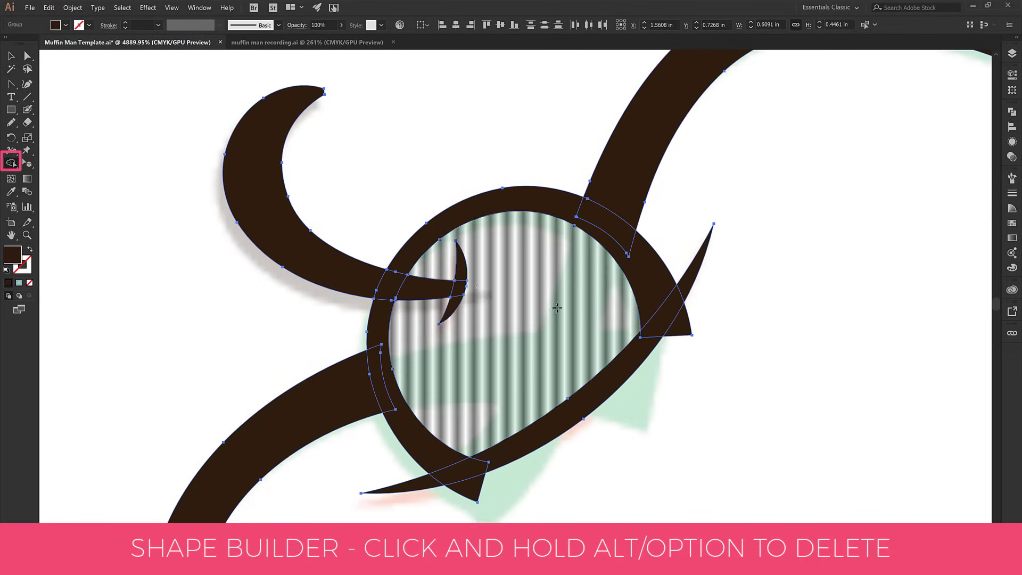
alt+click(673, 326)
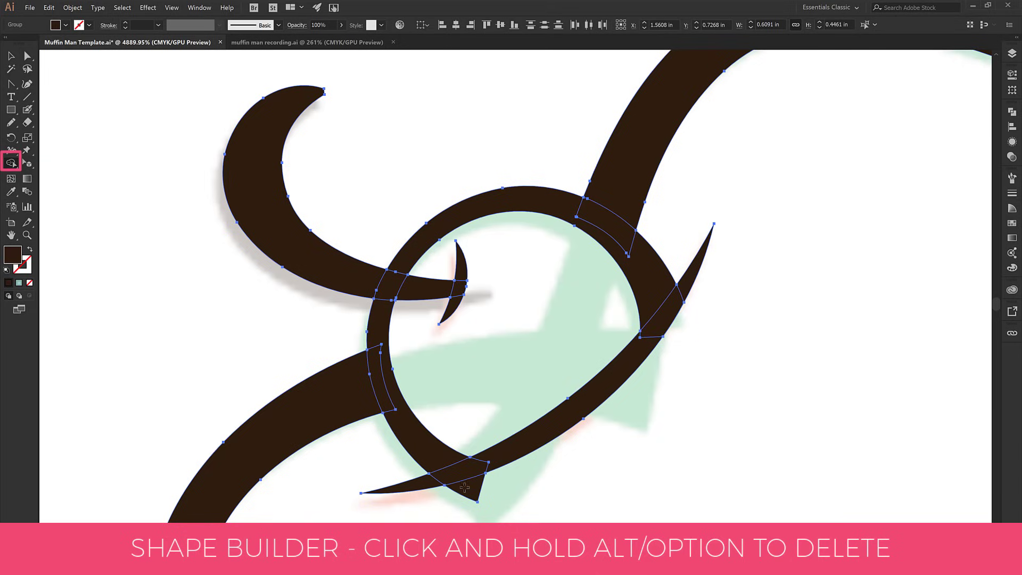
alt+click(475, 486)
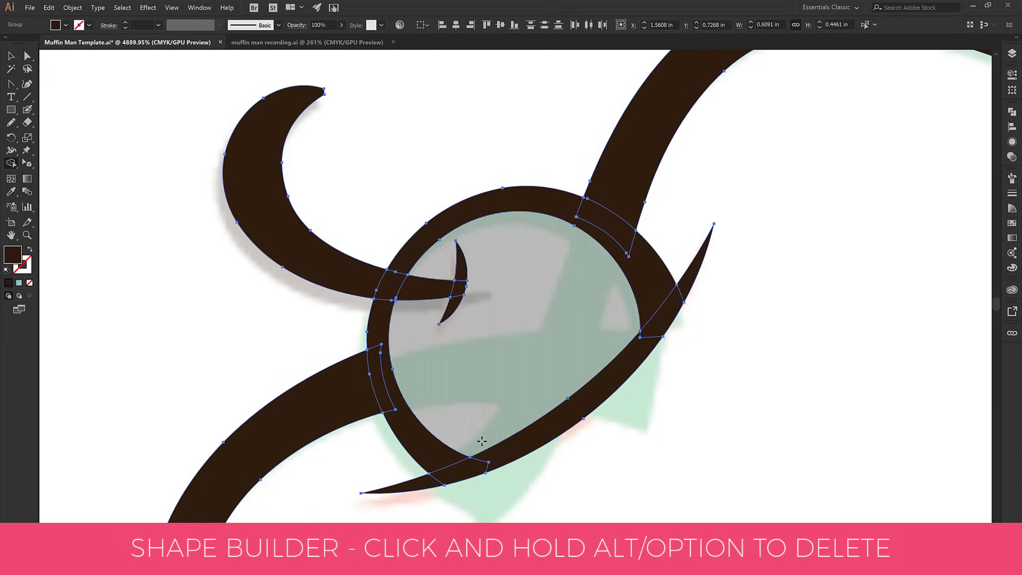
key(ctrl+0)
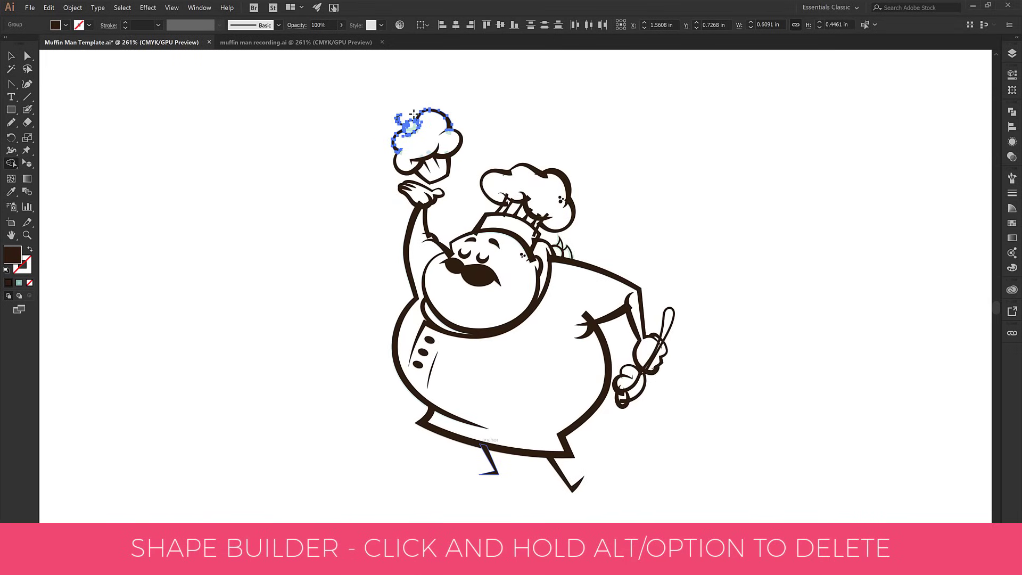
- Zoom in on the raised arm and erase the overlapping top and bottom ends of its outline
key(z)
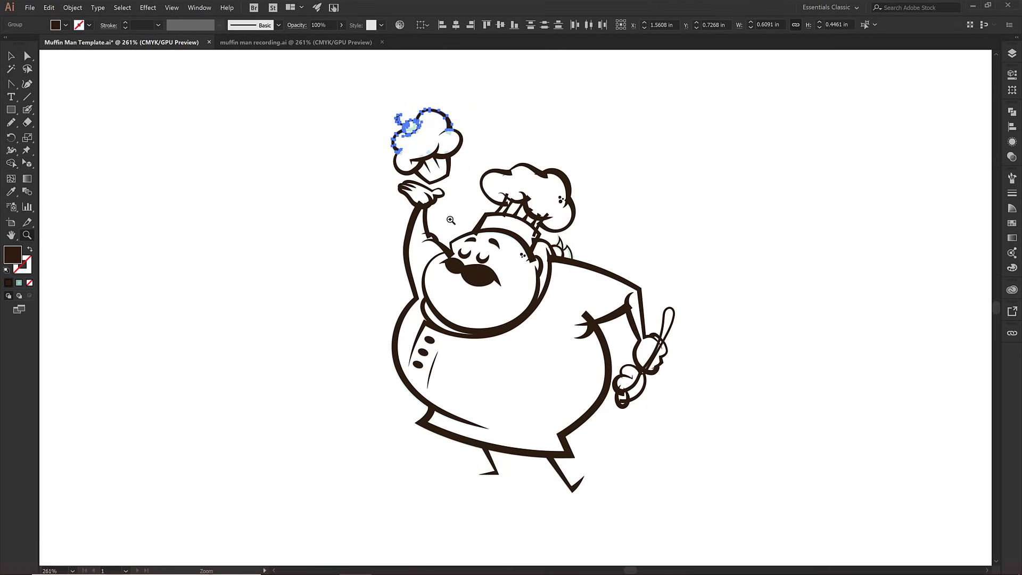
drag(372, 171, 510, 308)
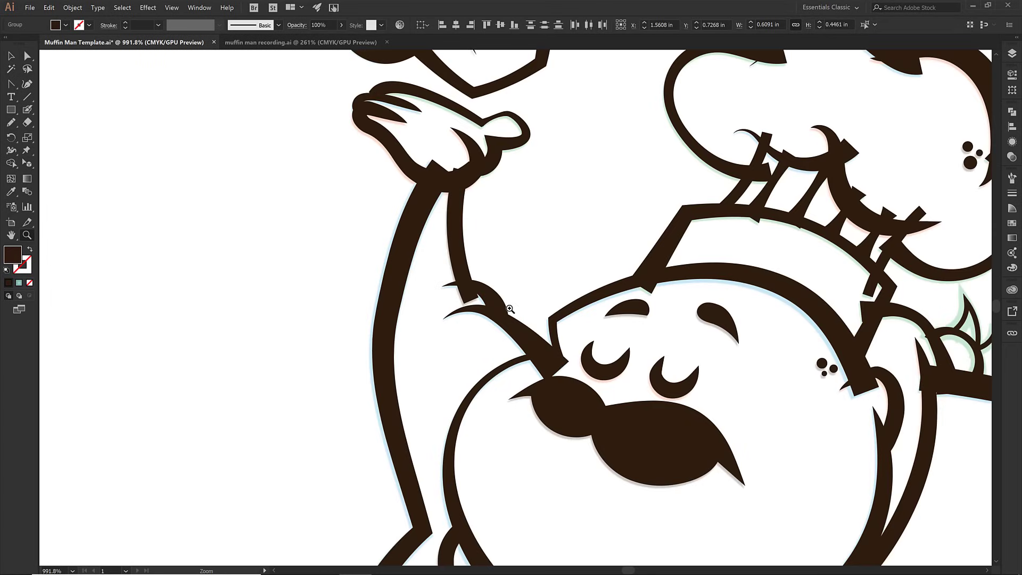
key(v)
click(463, 241)
key(shift+e)
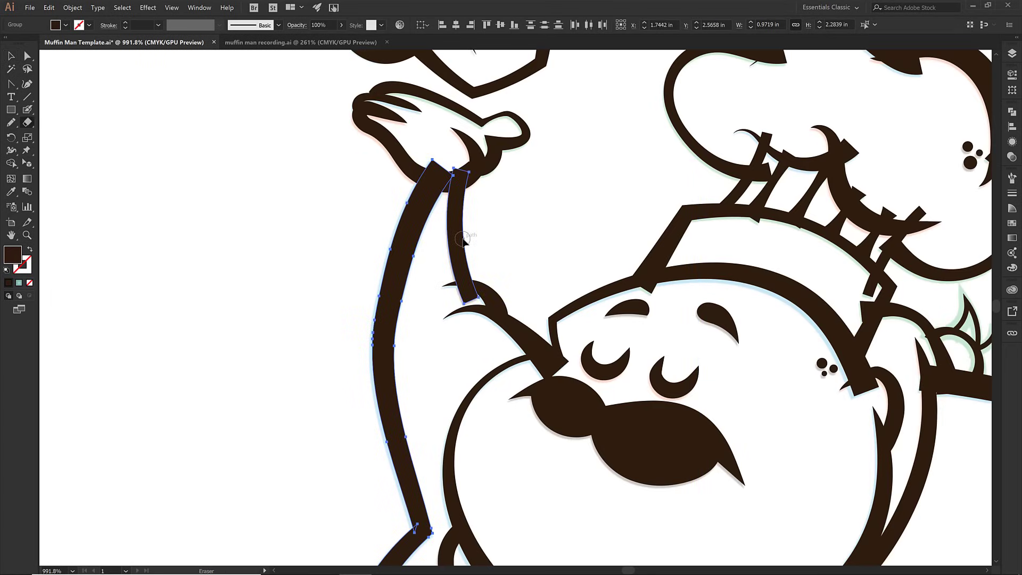
mouse_move(433, 156)
mouse_down()
mouse_move(453, 170)
mouse_move(464, 161)
mouse_up()
mouse_move(471, 290)
mouse_down()
mouse_move(456, 300)
mouse_move(481, 323)
mouse_up()
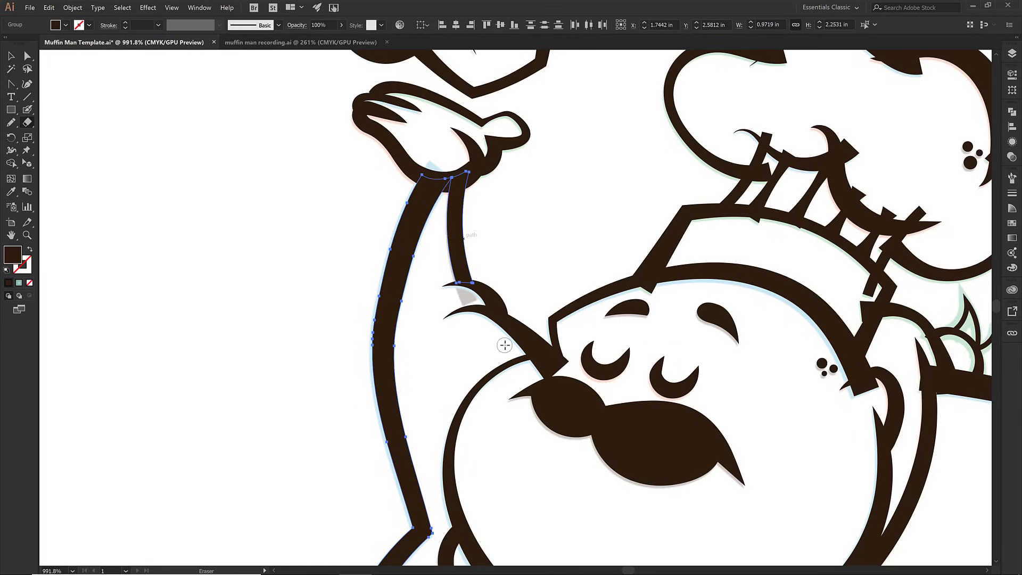
- Trim the curved arm piece's lower tip, the hat band's lower-left end and the head outline's lower end
ctrl+click(520, 333)
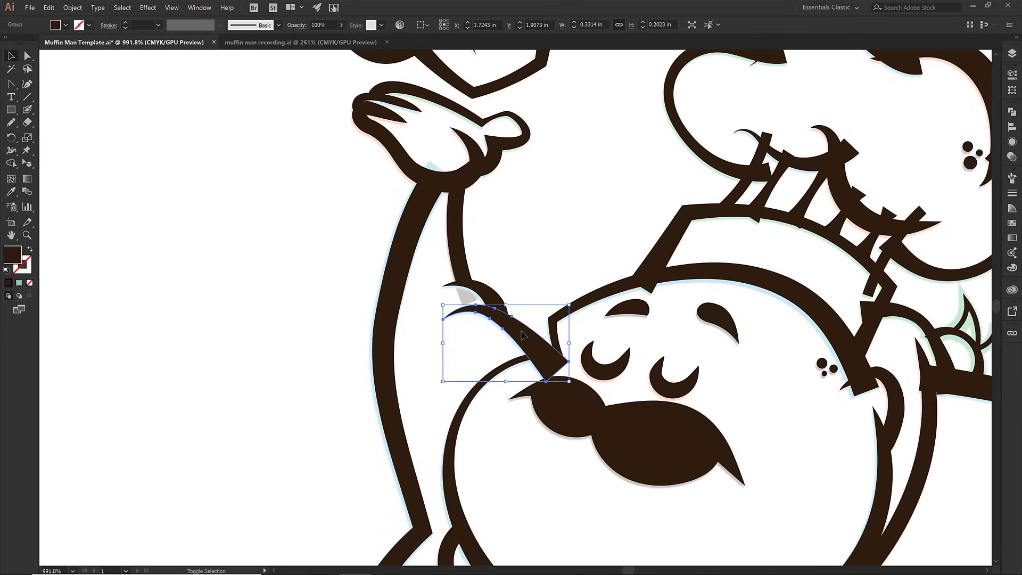
mouse_move(560, 377)
mouse_down()
mouse_move(531, 366)
mouse_move(565, 367)
mouse_move(538, 373)
mouse_move(562, 379)
mouse_move(553, 370)
mouse_move(563, 346)
mouse_move(569, 364)
mouse_move(554, 376)
mouse_move(537, 369)
mouse_move(564, 366)
mouse_up()
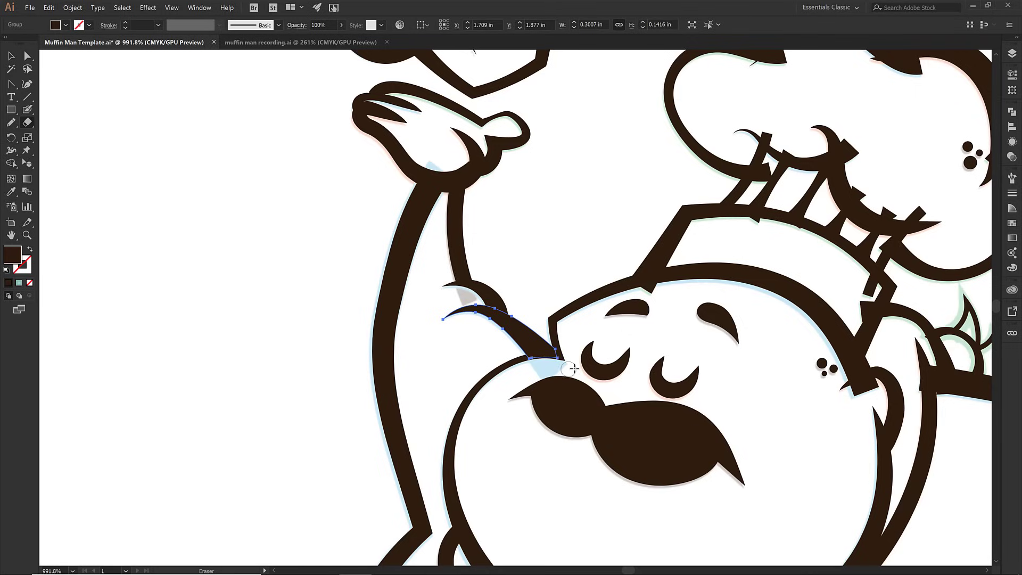
ctrl+click(659, 268)
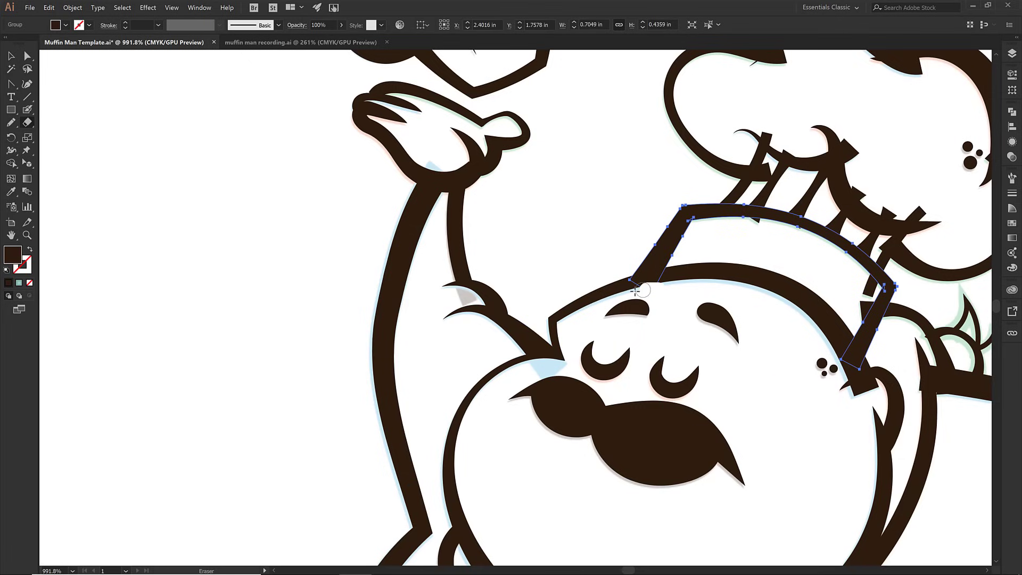
drag(633, 287, 676, 298)
key(v)
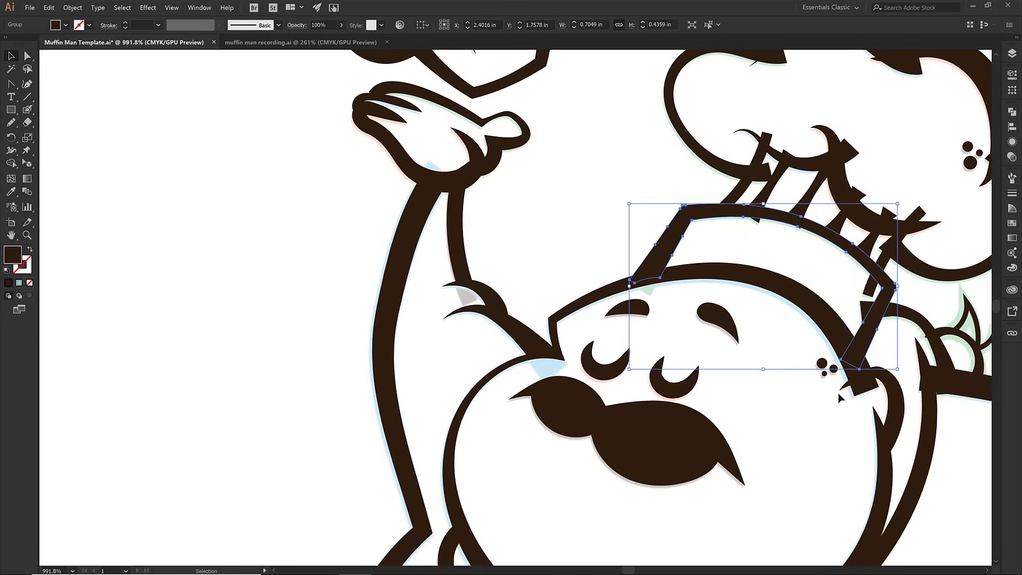
click(857, 394)
key(shift+e)
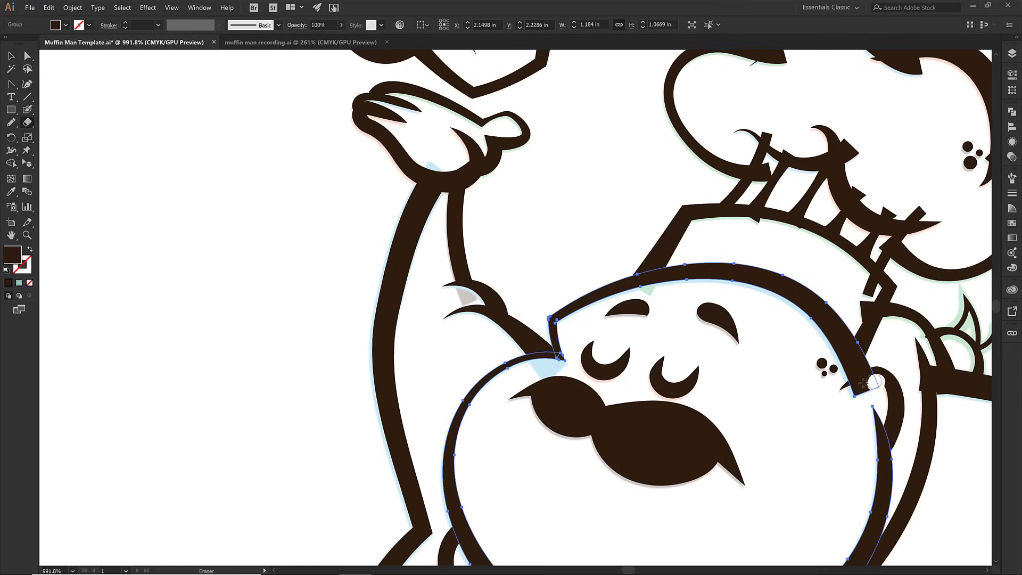
drag(873, 382, 851, 391)
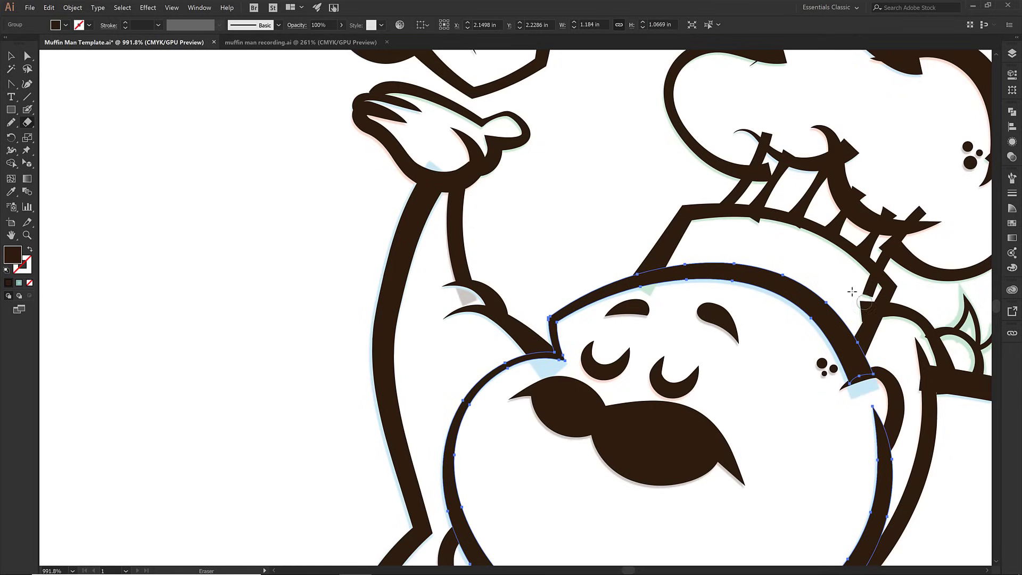
- Zoom in on the hat band and erase the stripe ends that overlap it
key(z)
drag(645, 175, 871, 381)
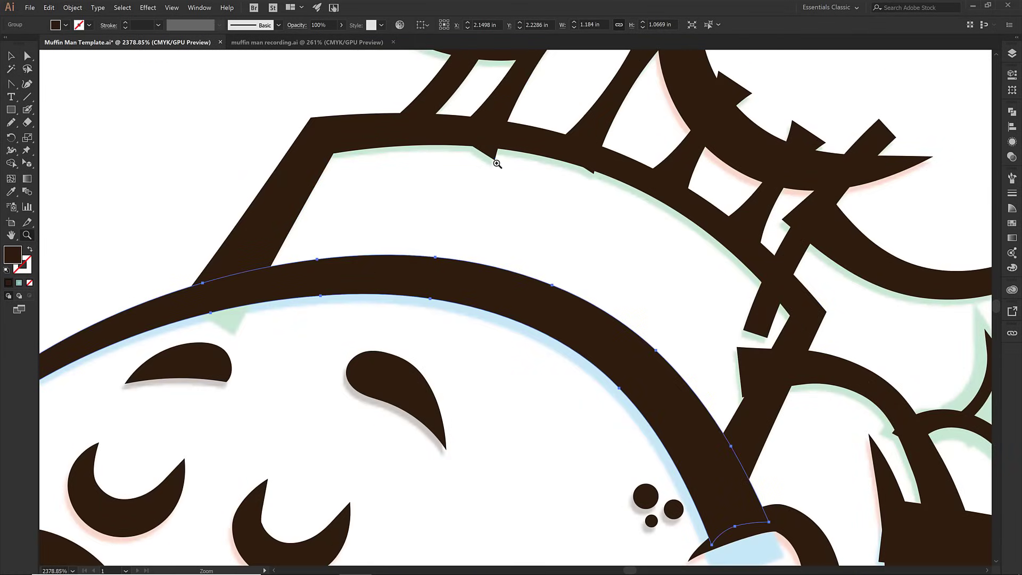
key(v)
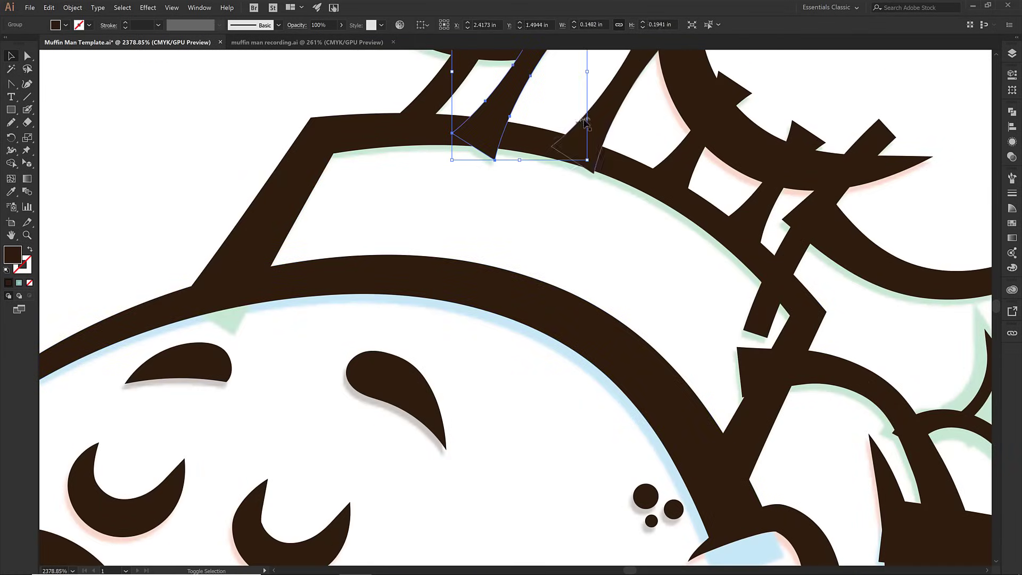
click(586, 117)
shift+click(778, 277)
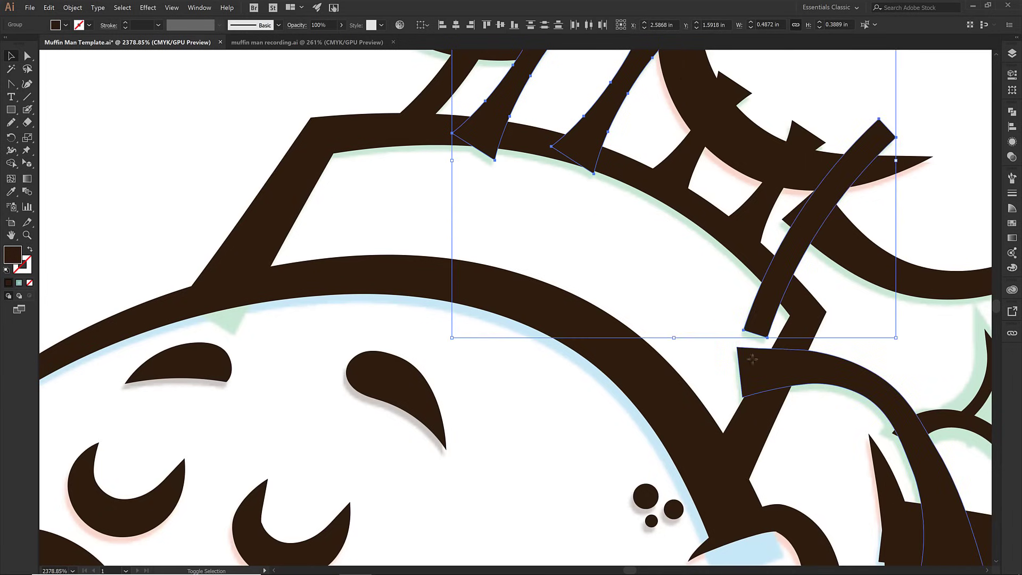
key(shift+e)
mouse_move(539, 155)
mouse_down()
mouse_move(581, 165)
mouse_move(761, 292)
mouse_move(768, 317)
mouse_move(730, 373)
mouse_up()
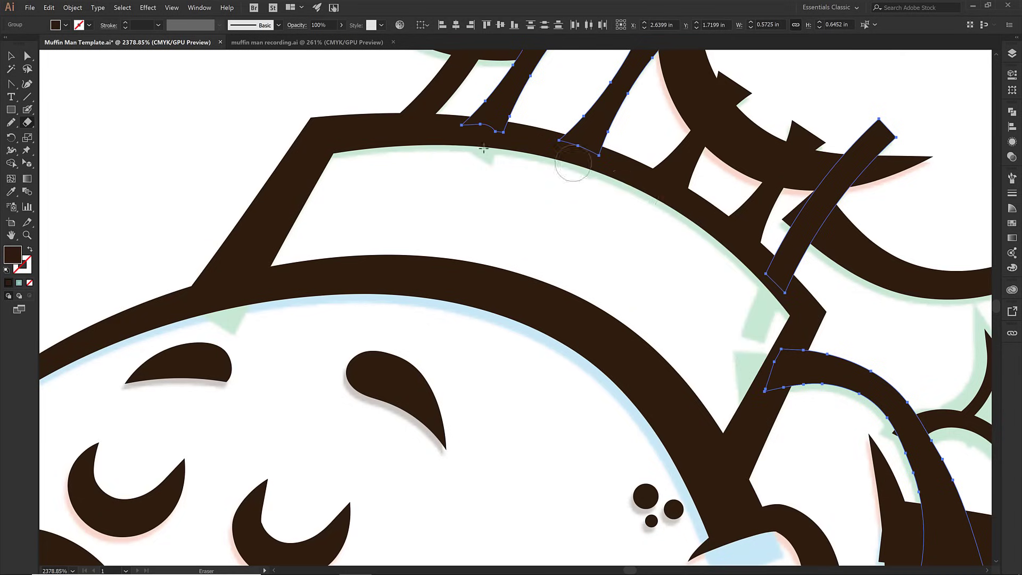
- Erase the wedge overlapping the curve, the crossing-bar tops and the left stroke's overlap
key(v)
scroll(288, 307, down, 3)
scroll(287, 306, up, 2)
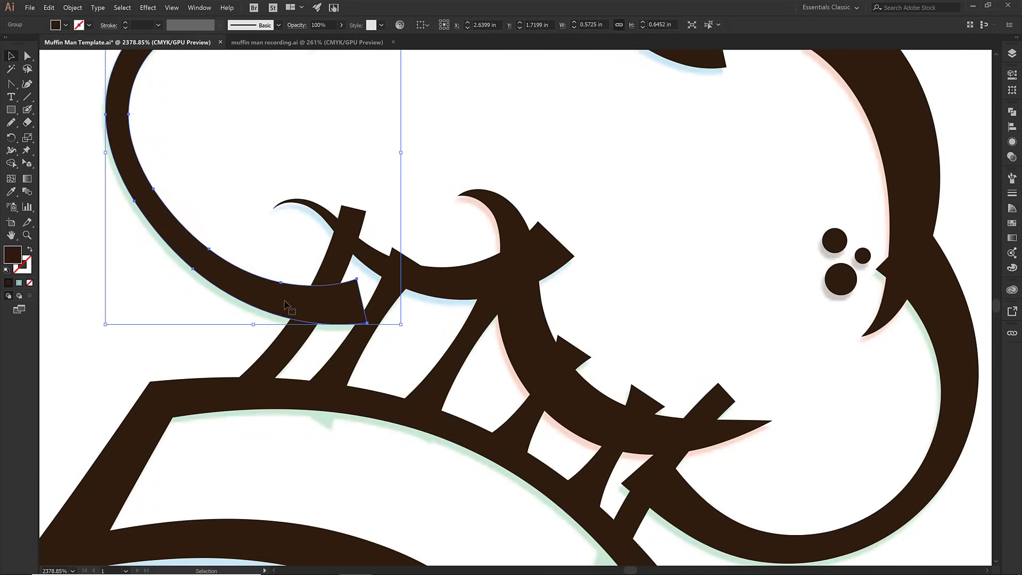
shift+click(455, 283)
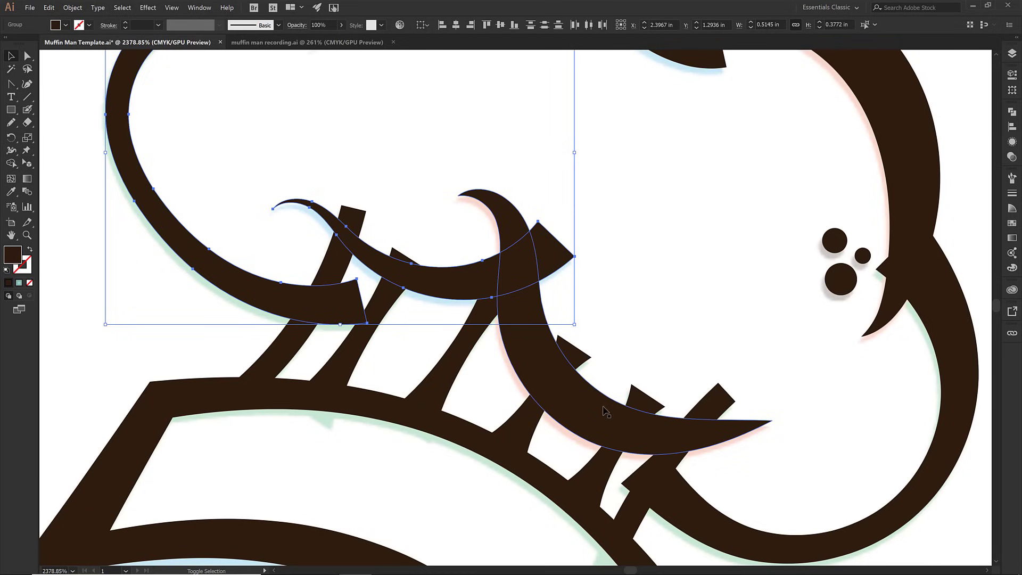
shift+click(683, 522)
shift+click(702, 423)
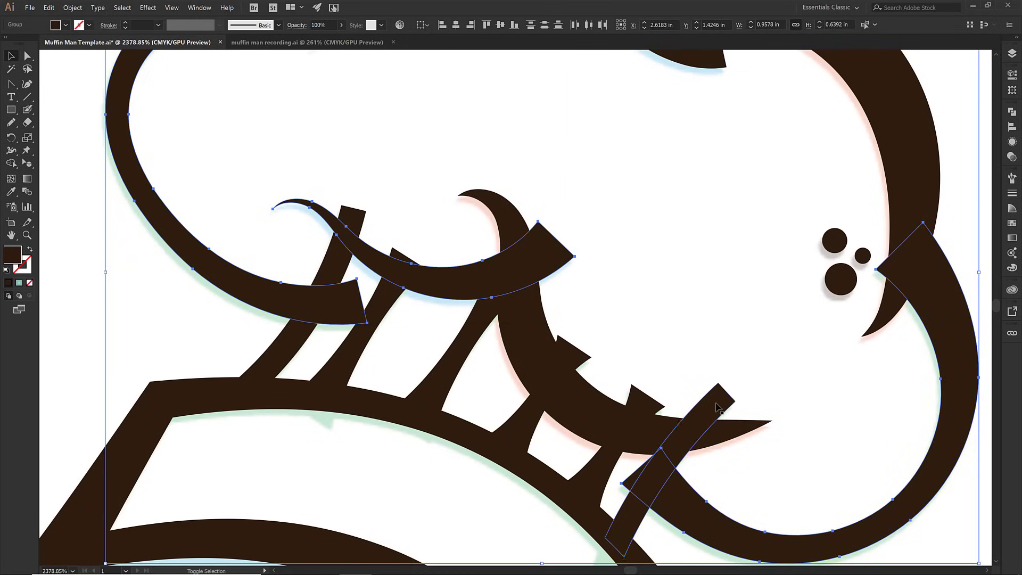
shift+click(653, 413)
key(shift+e)
drag(564, 317, 579, 358)
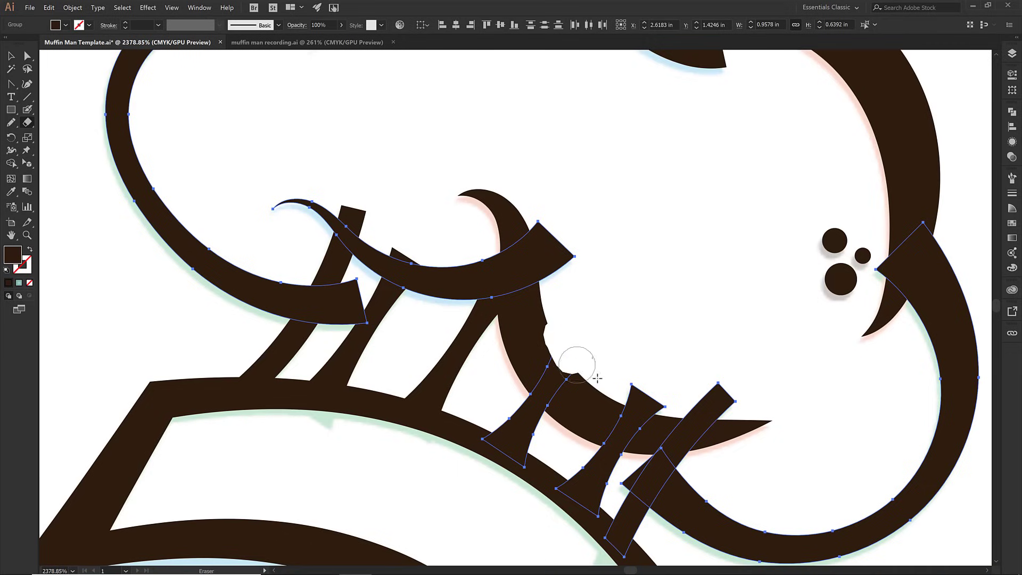
mouse_move(661, 397)
mouse_down()
mouse_move(700, 393)
mouse_move(557, 242)
mouse_up()
mouse_move(325, 308)
mouse_down()
mouse_move(345, 288)
mouse_move(357, 325)
mouse_up()
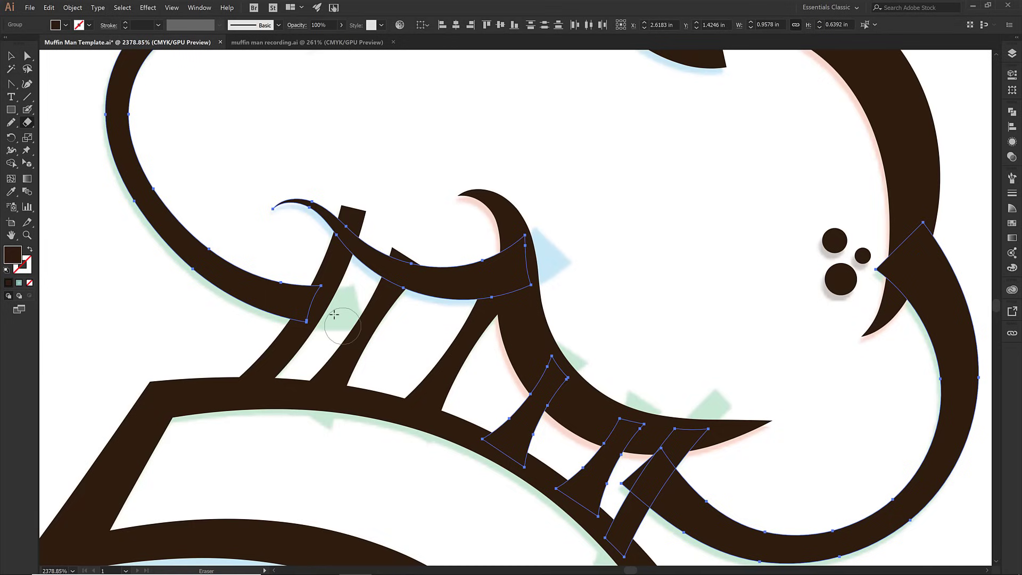
- Cut away the lower-right curve's overlapping section and trim its upper end near the dots
key(v)
click(335, 289)
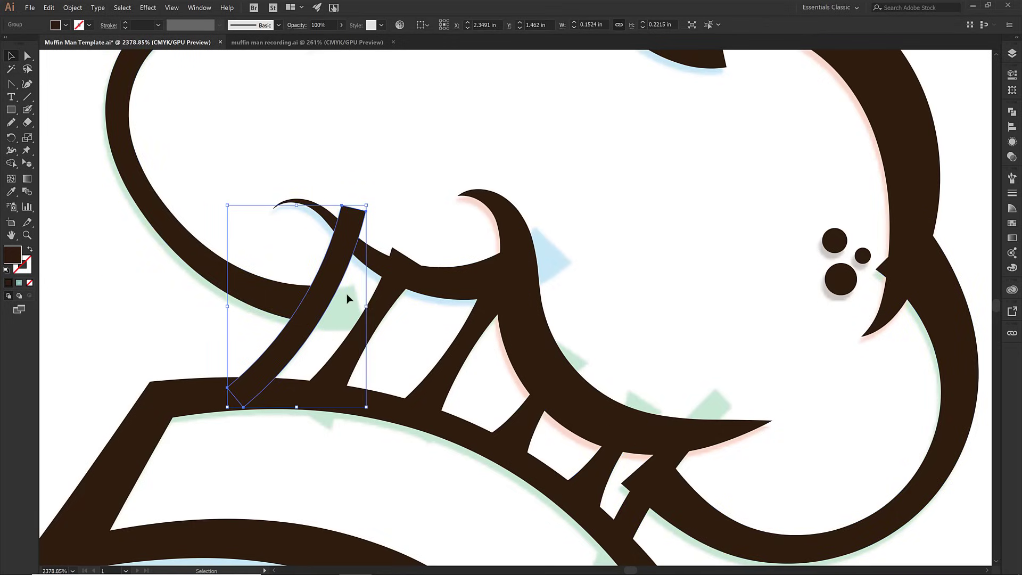
click(695, 510)
key(shift+e)
drag(656, 428, 607, 503)
drag(899, 220, 868, 293)
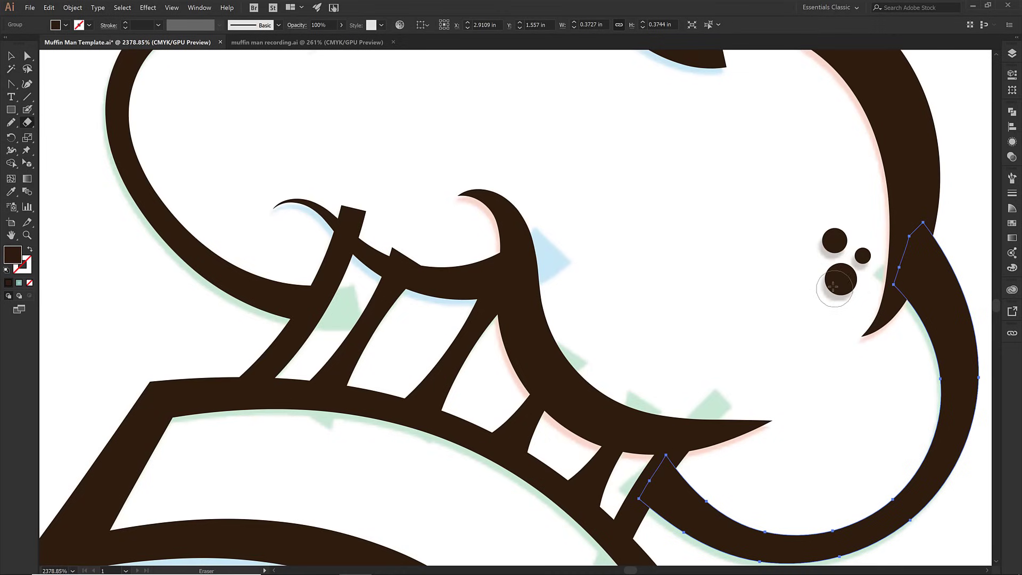
- Erase the overlapping top of the left stroke so the pleats meet the hat band cleanly
key(v)
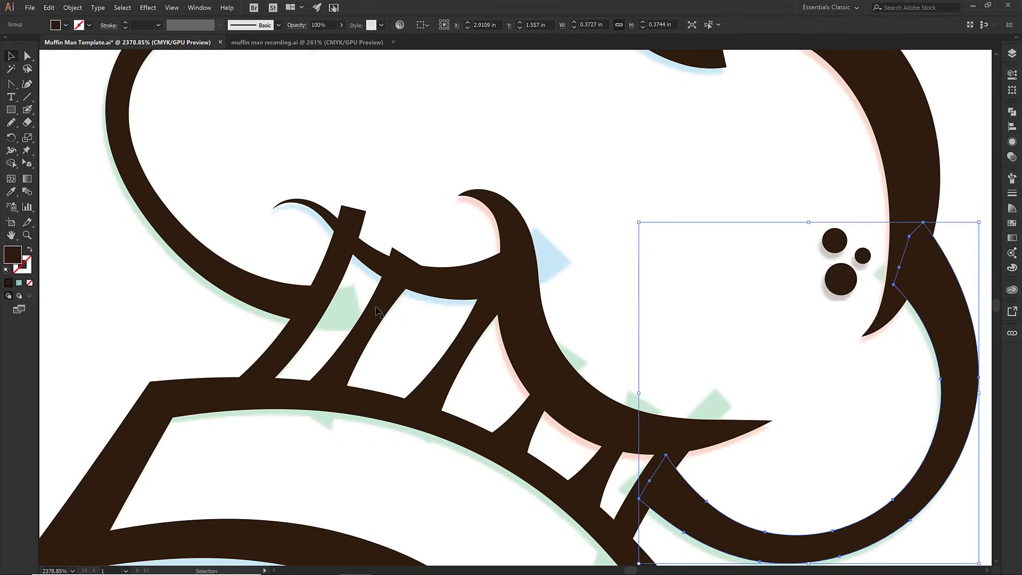
click(375, 309)
shift+click(348, 229)
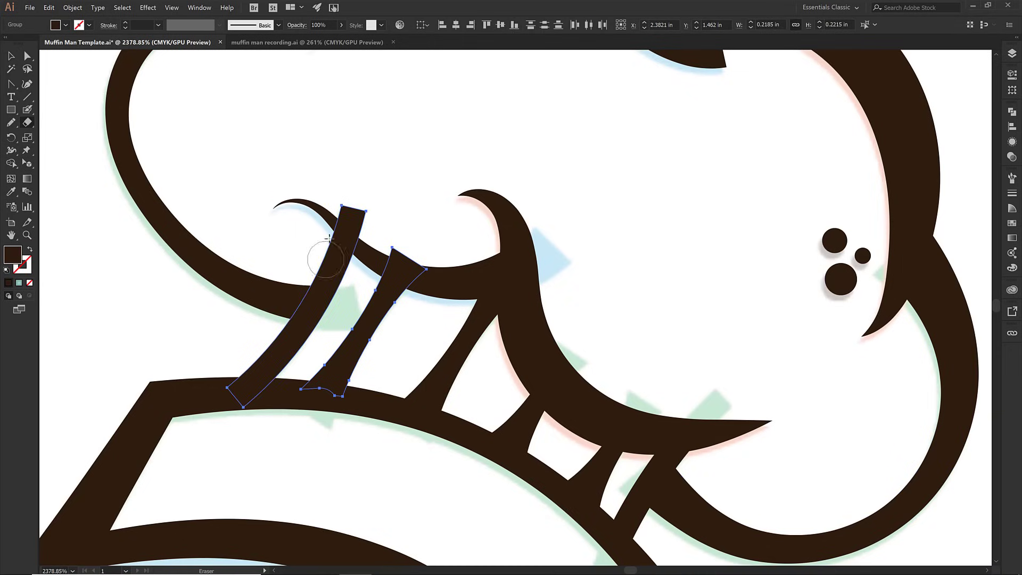
key(shift+e)
mouse_move(348, 218)
mouse_down()
mouse_move(344, 202)
mouse_move(407, 257)
mouse_move(438, 237)
mouse_up()
drag(617, 146, 525, 398)
- Remove the brown triangles in the left and right notches of the hat-top outline with Shape Builder
key(v)
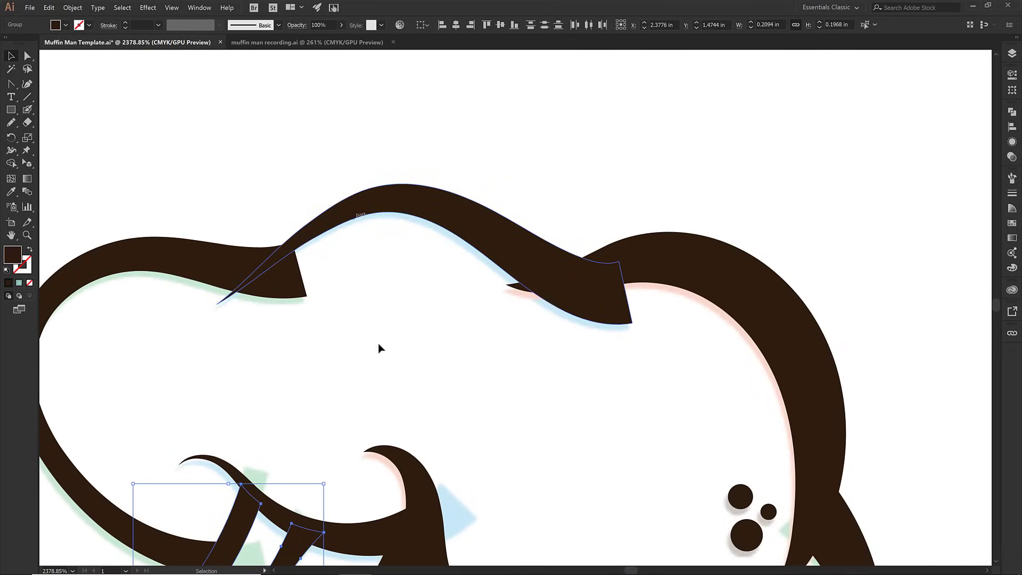
drag(216, 182, 661, 372)
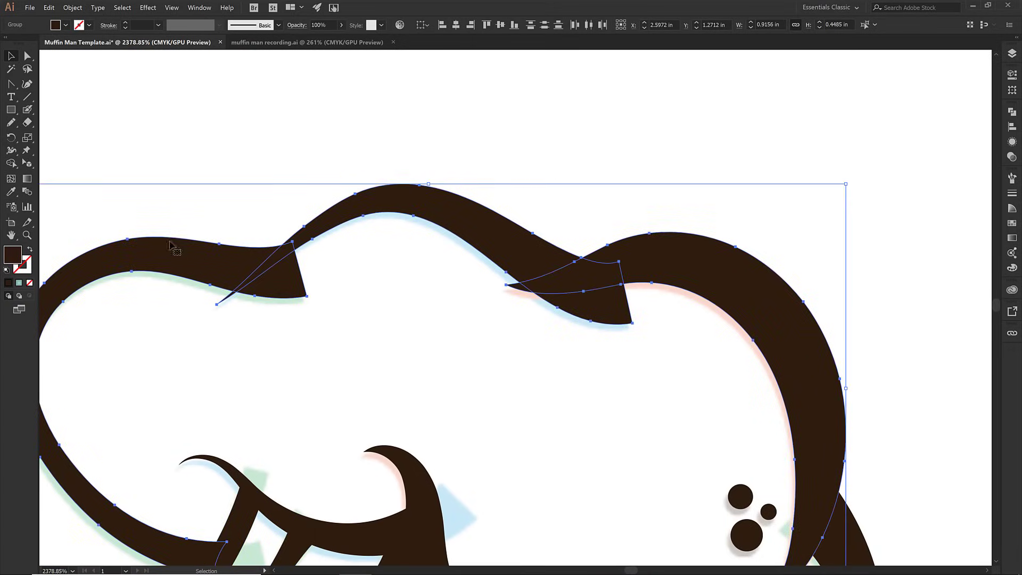
click(10, 163)
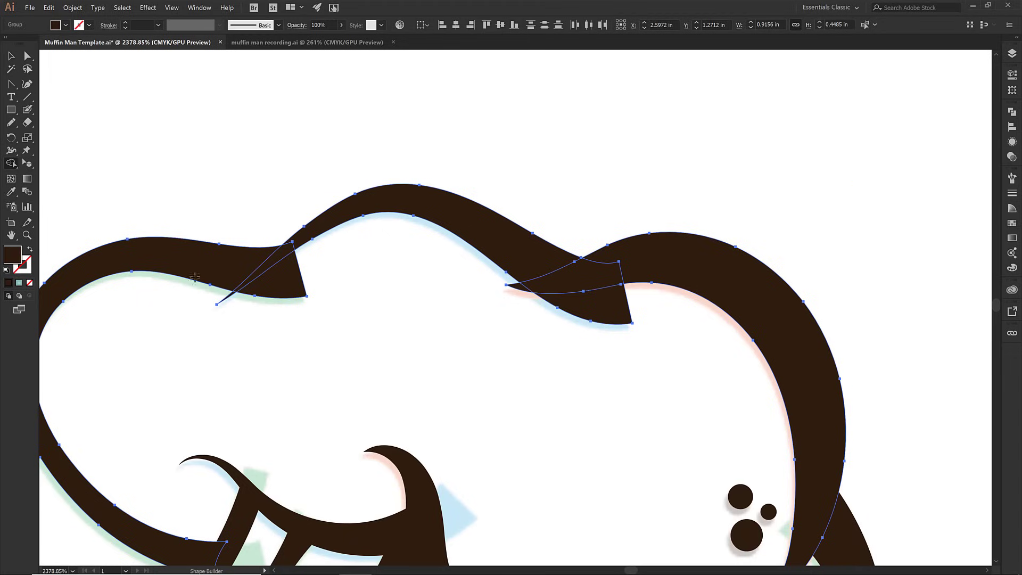
alt+click(288, 274)
alt+click(600, 309)
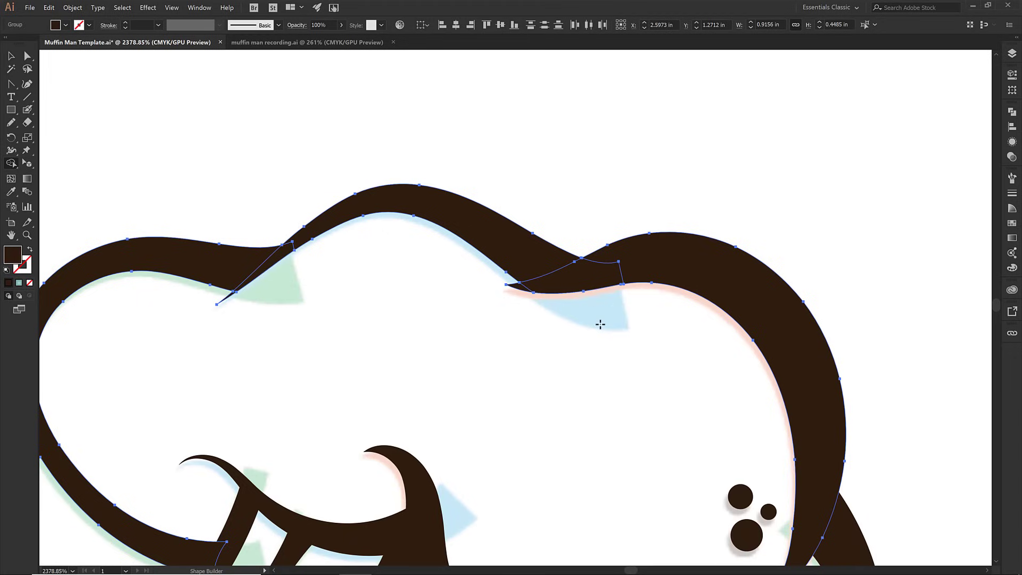
- Zoom out and select the overlapping hat band pieces
scroll(526, 388, down, 5)
scroll(527, 388, left, 3)
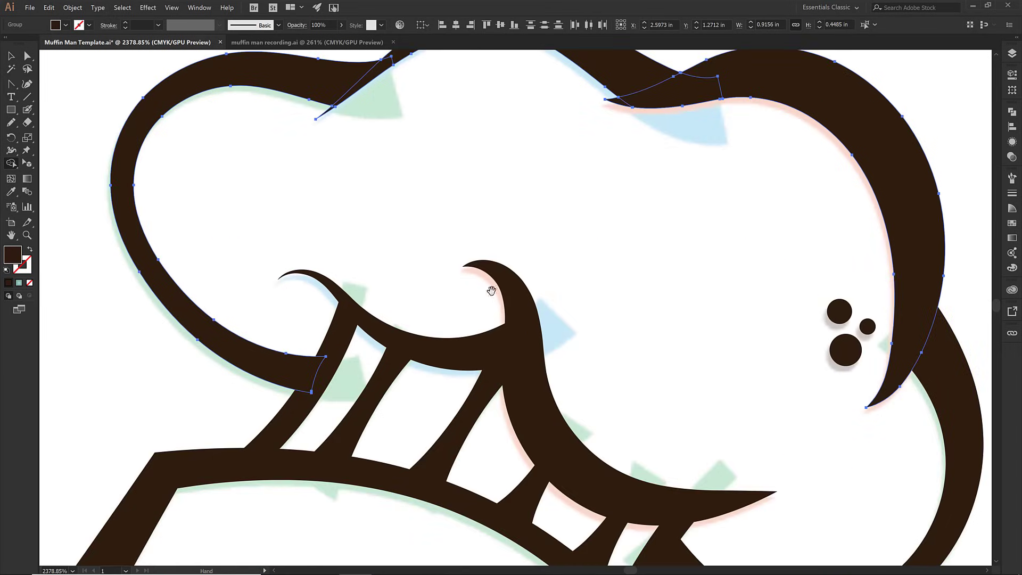
scroll(447, 237, down, 5)
scroll(401, 312, right, 10)
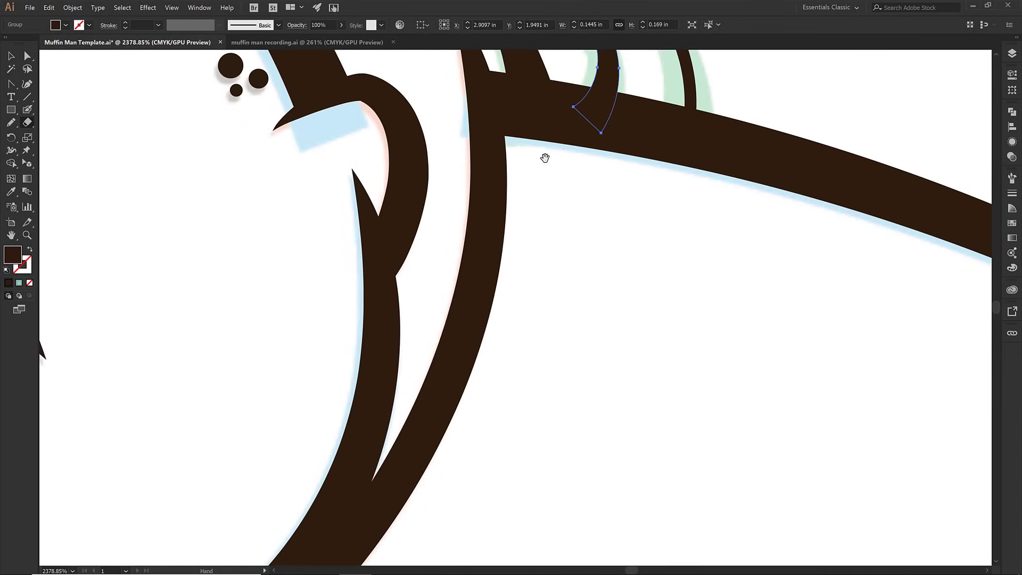
key(ctrl+minus)
key(ctrl+minus)
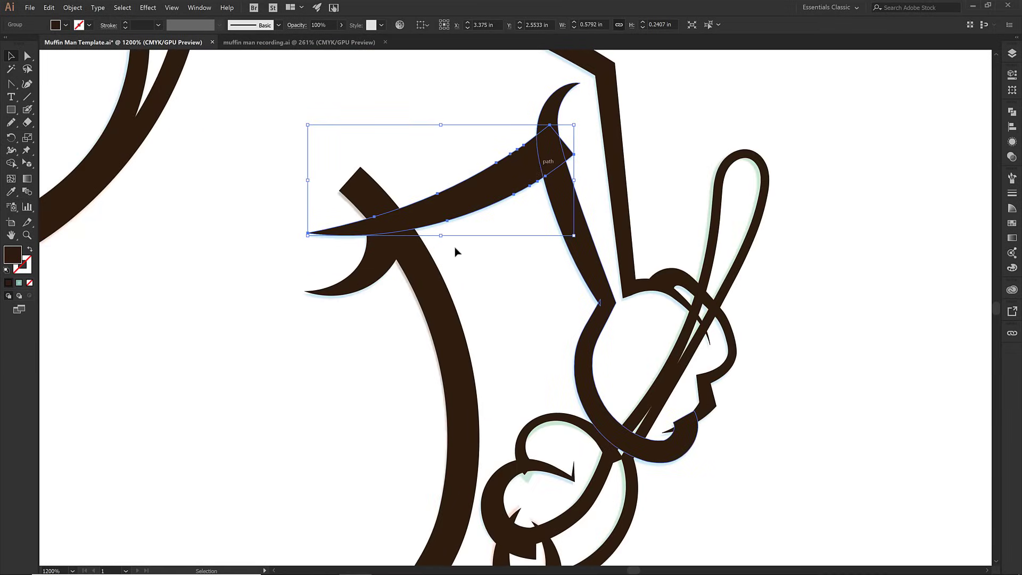
drag(314, 153, 286, 142)
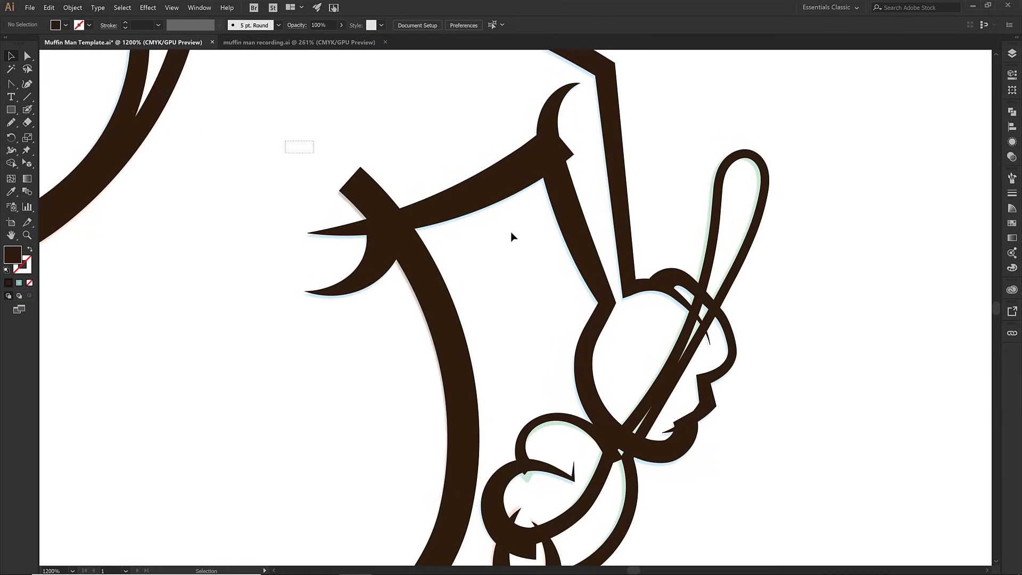
drag(510, 234, 604, 285)
- Merge the bar piece inside the oval and the small pieces near the hand, then fit the whole chef
key(shift+m)
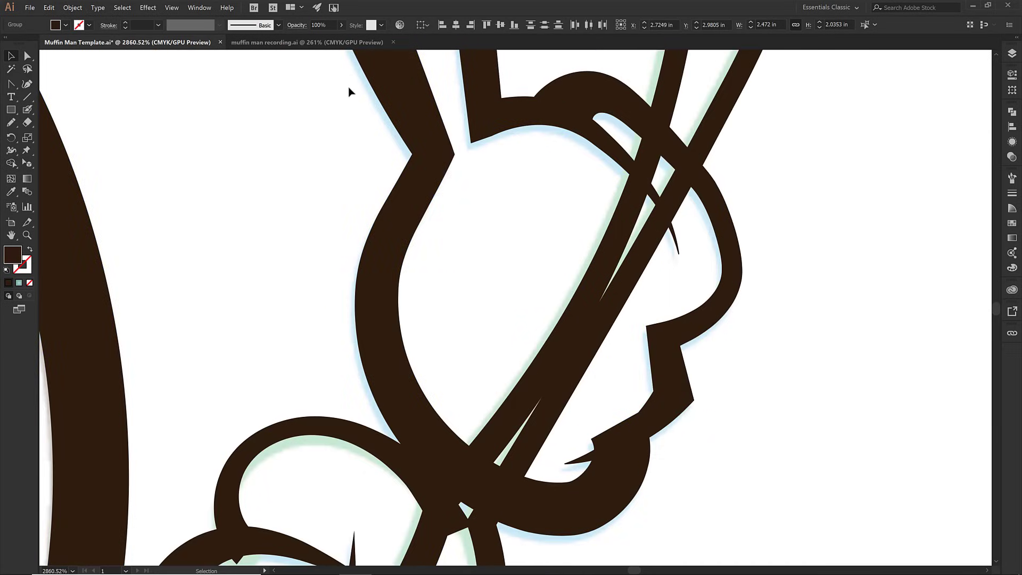
drag(349, 88, 739, 515)
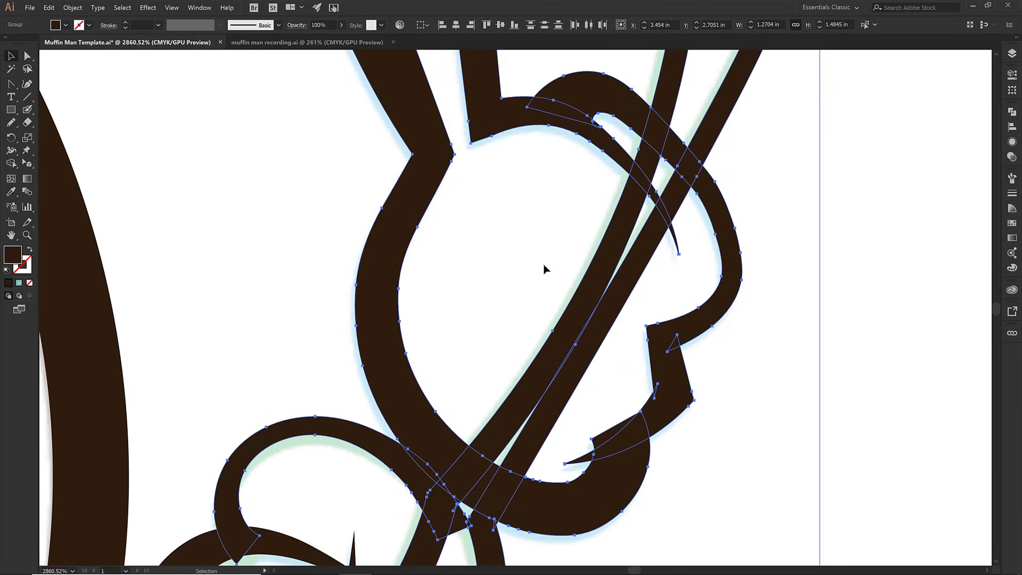
click(11, 163)
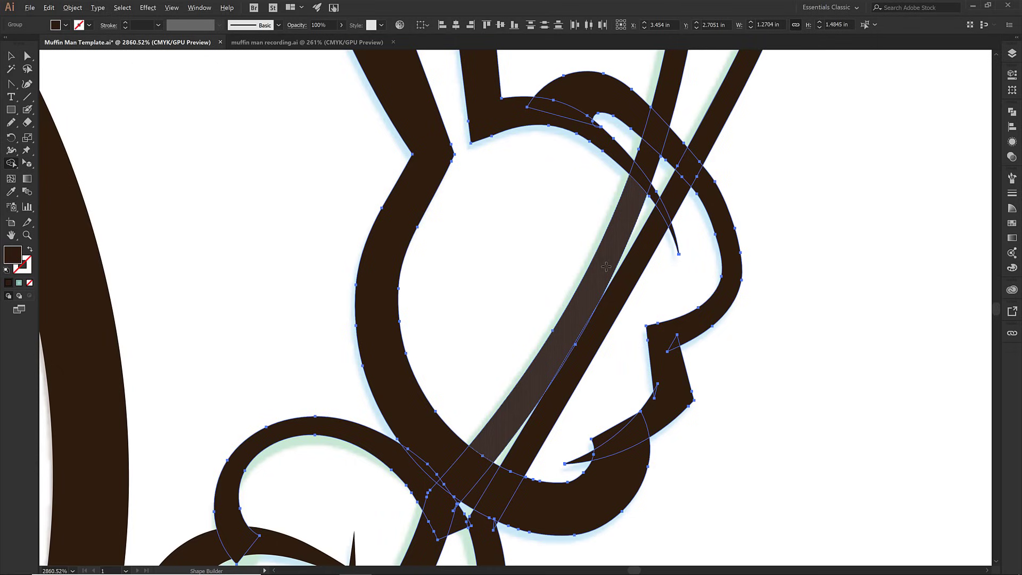
alt+click(629, 269)
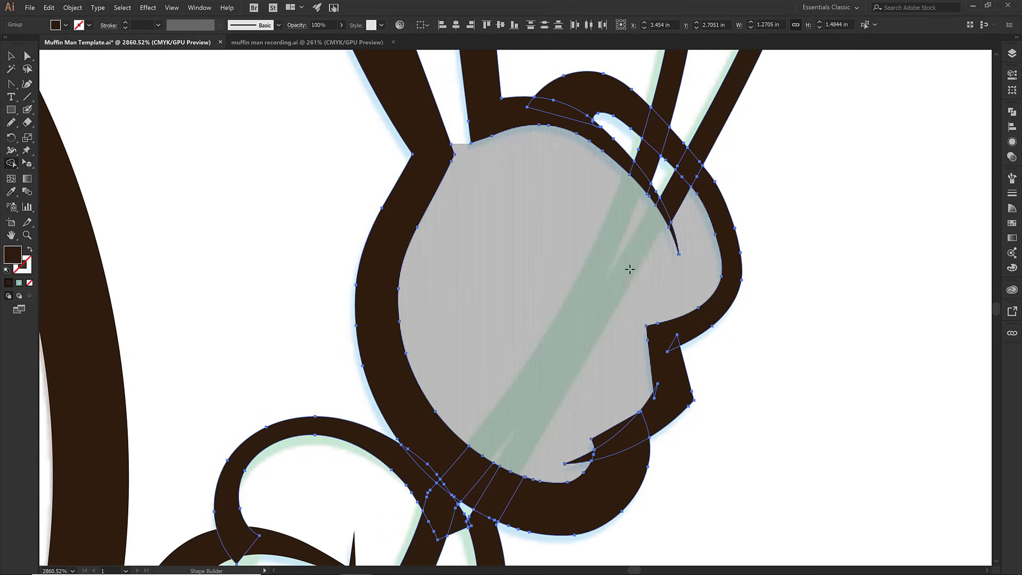
click(607, 432)
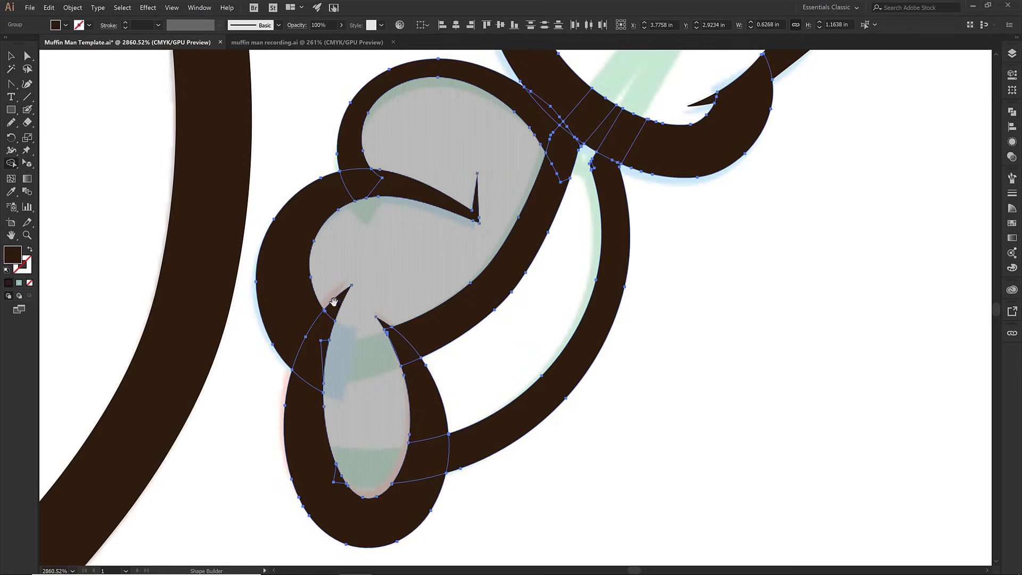
key(v)
key(ctrl+0)
click(346, 379)
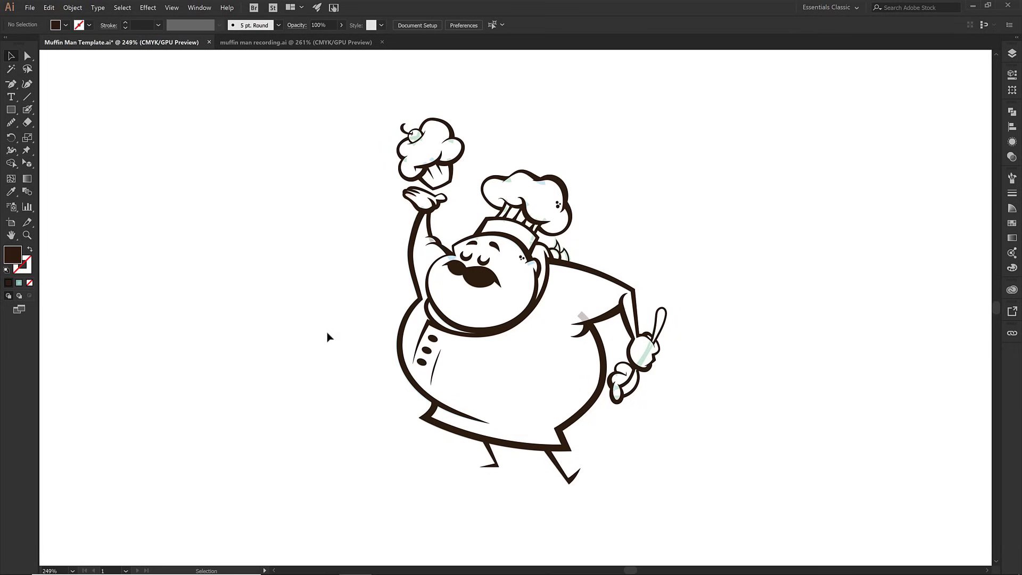
- Zoom into the area from the muffin down to the chef's feet
key(z)
drag(524, 288, 696, 497)
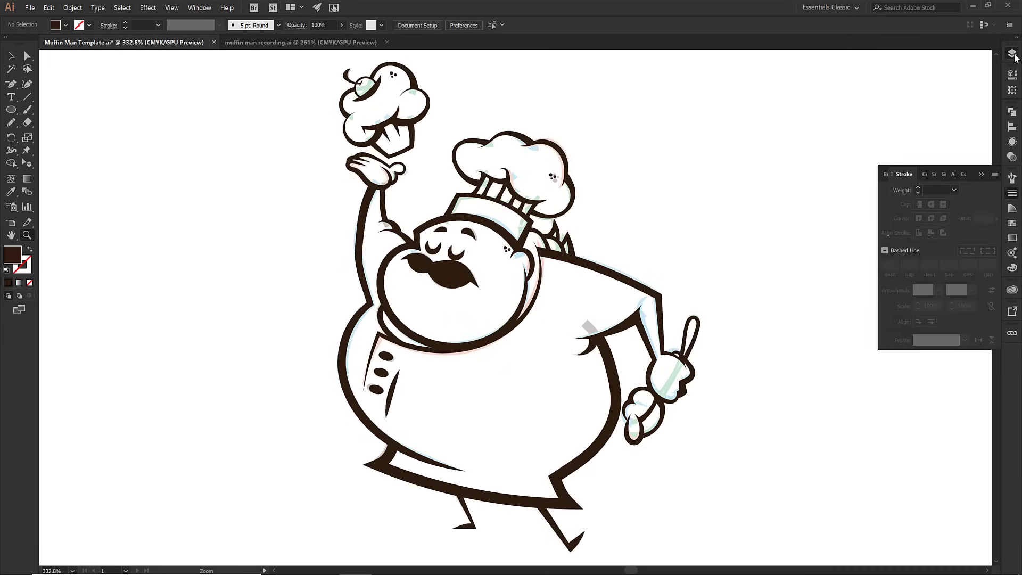
- Hide the colour guide layer in the Layers panel
click(1013, 55)
scroll(862, 354, down, 5)
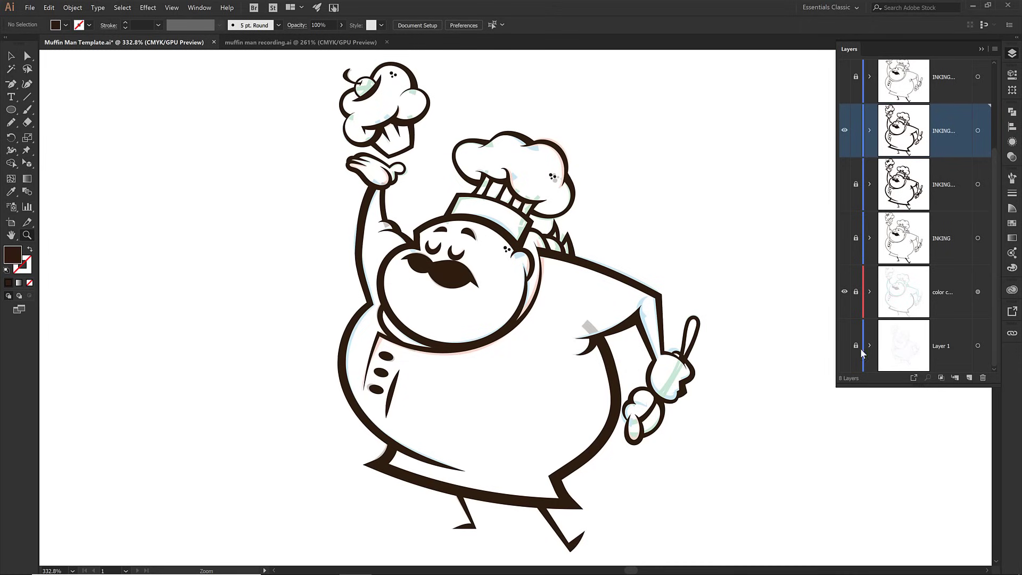
click(844, 292)
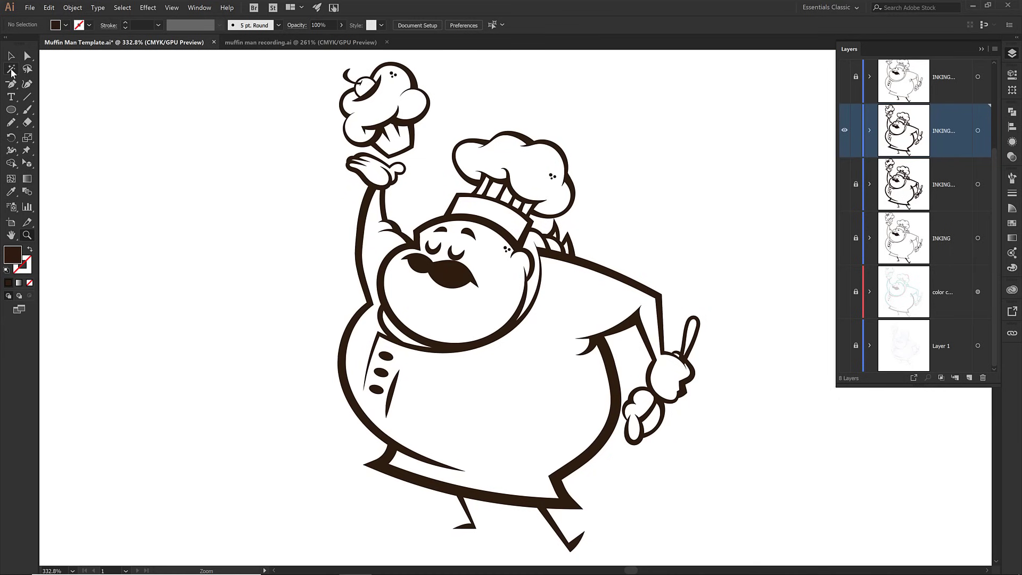
- Magic Wand-select all dark brown ink and unite it into one shape with Pathfinder
click(11, 69)
click(463, 276)
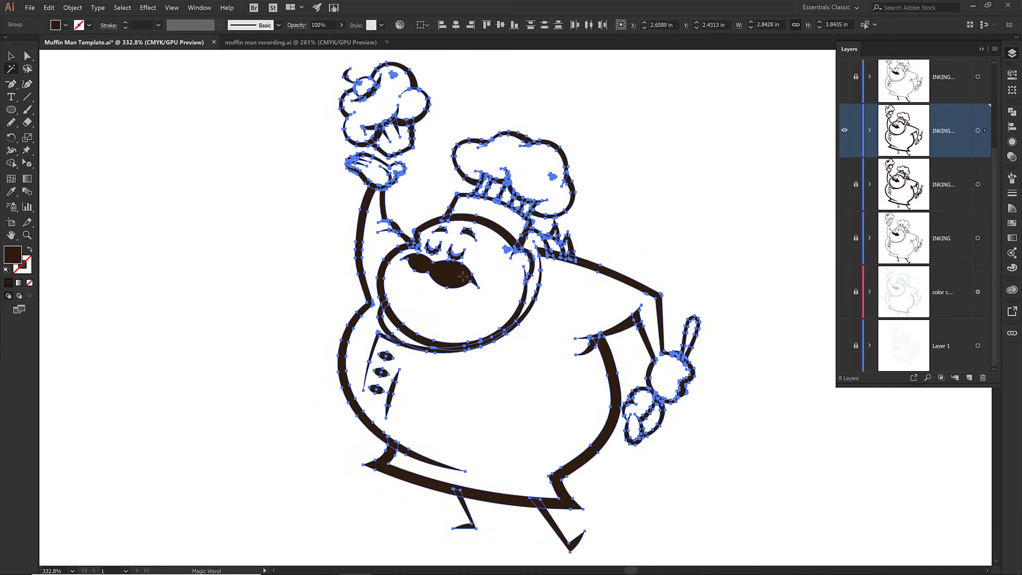
click(1014, 114)
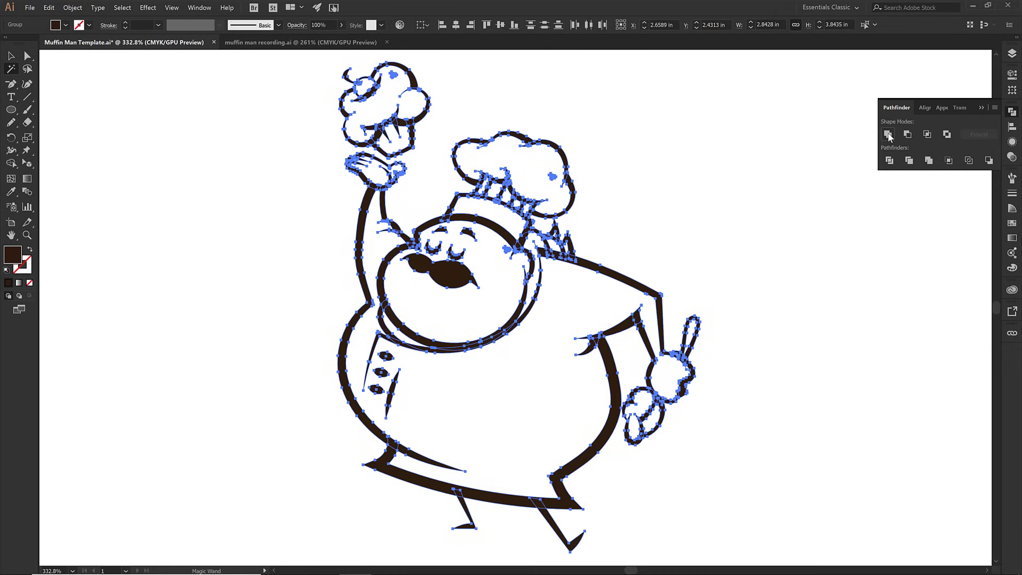
click(886, 135)
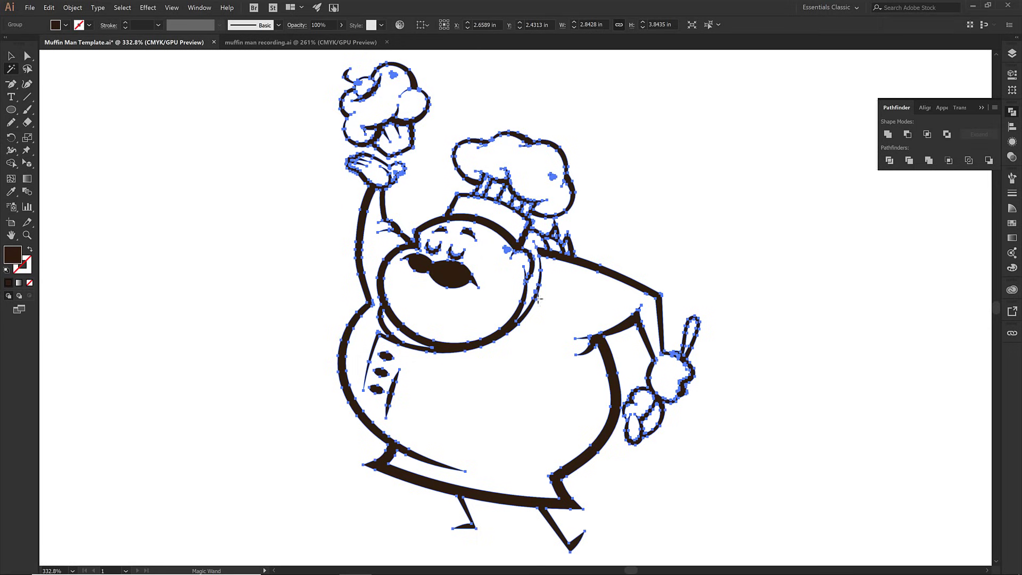
key(v)
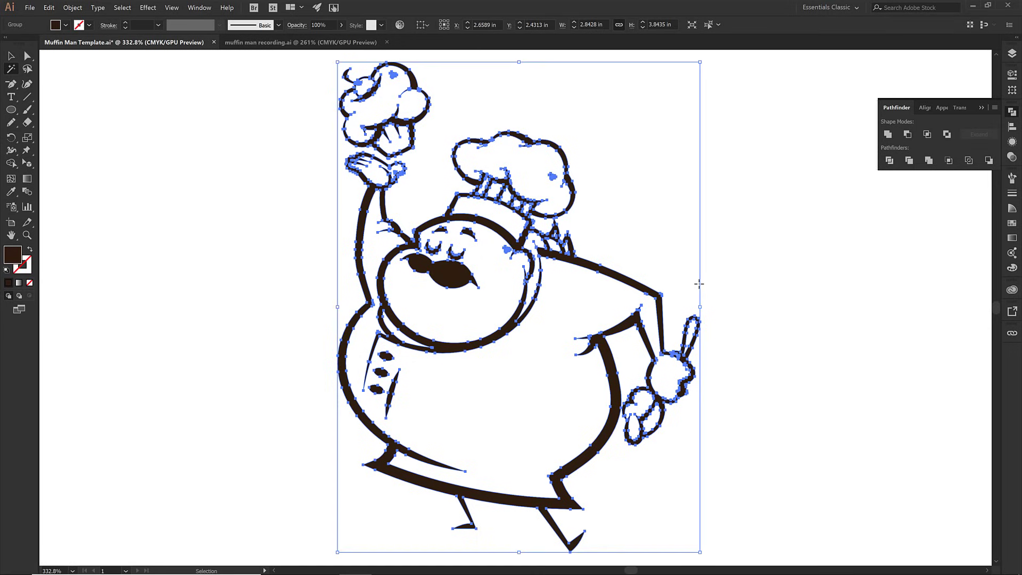
key(y)
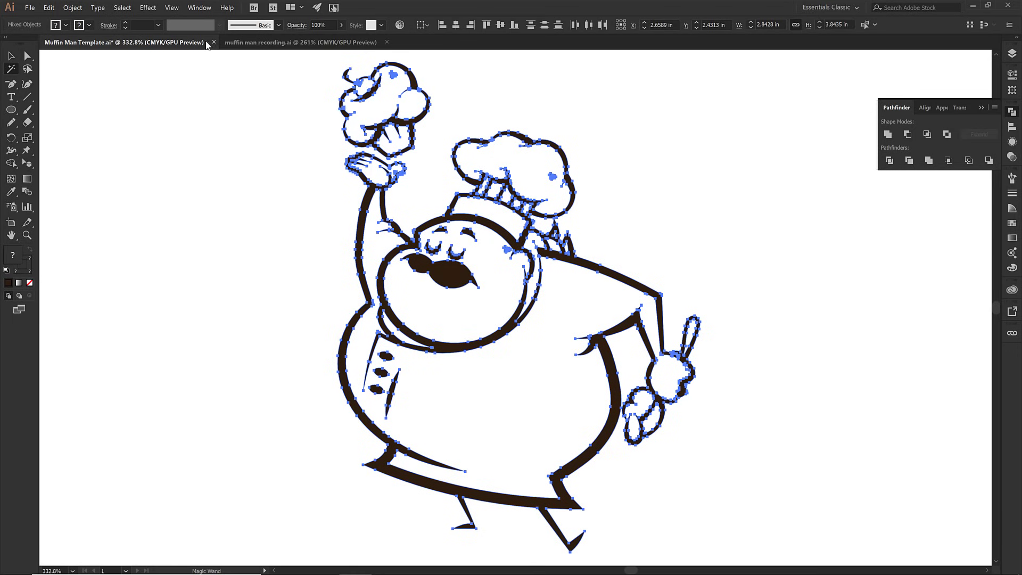
- Turn the united dark brown ink artwork into a Live Paint group via Object > Live Paint > Make
click(78, 11)
mouse_move(113, 327)
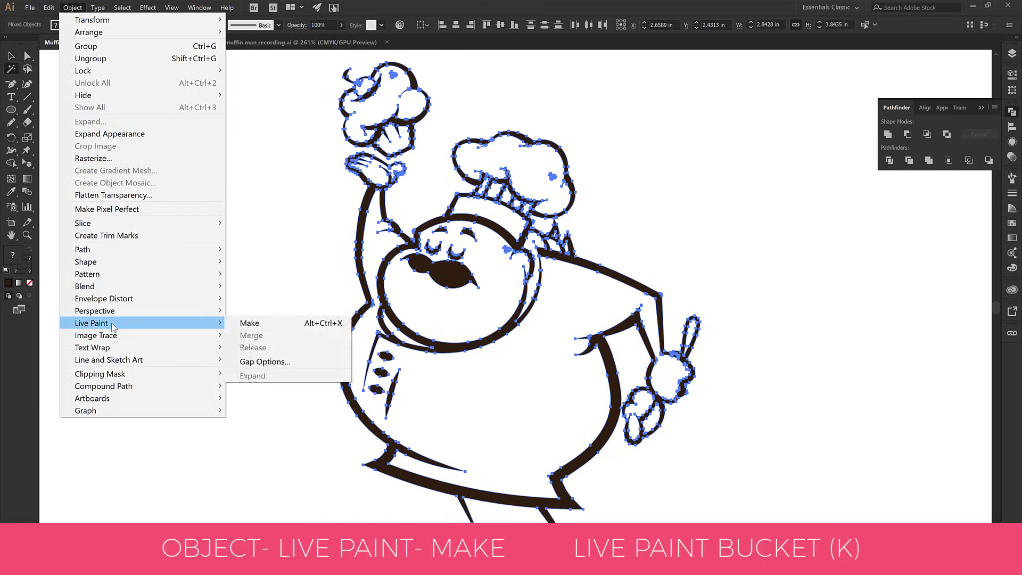
click(251, 323)
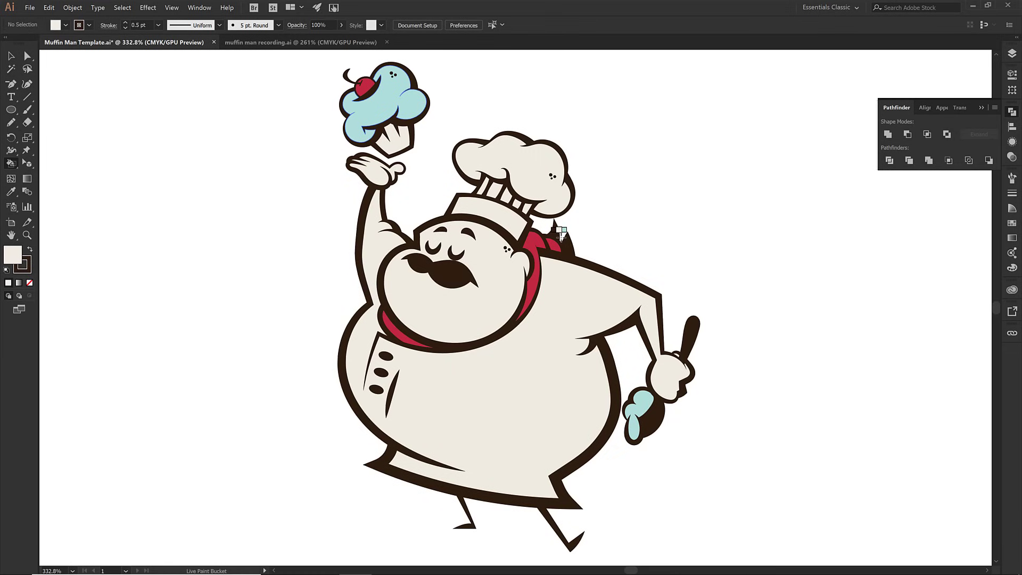
- Expand the Live Paint group into ordinary paths and ungroup it twice
key(v)
click(563, 286)
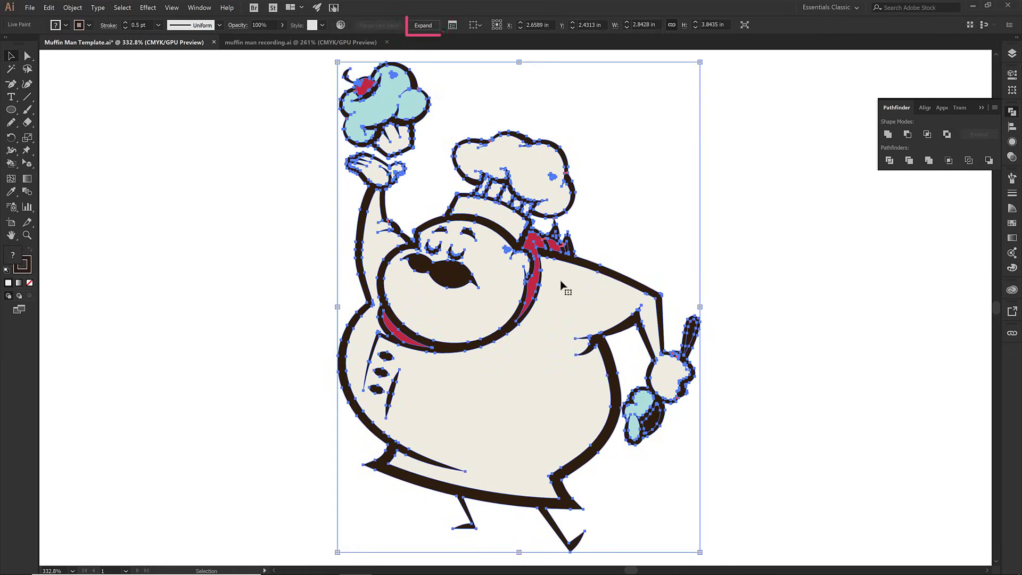
click(423, 27)
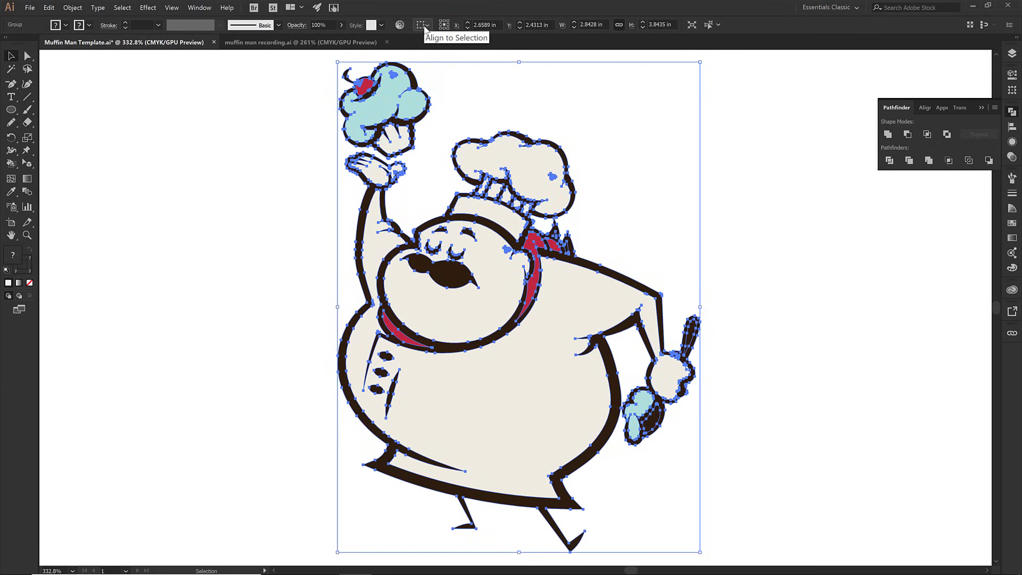
right_click(346, 68)
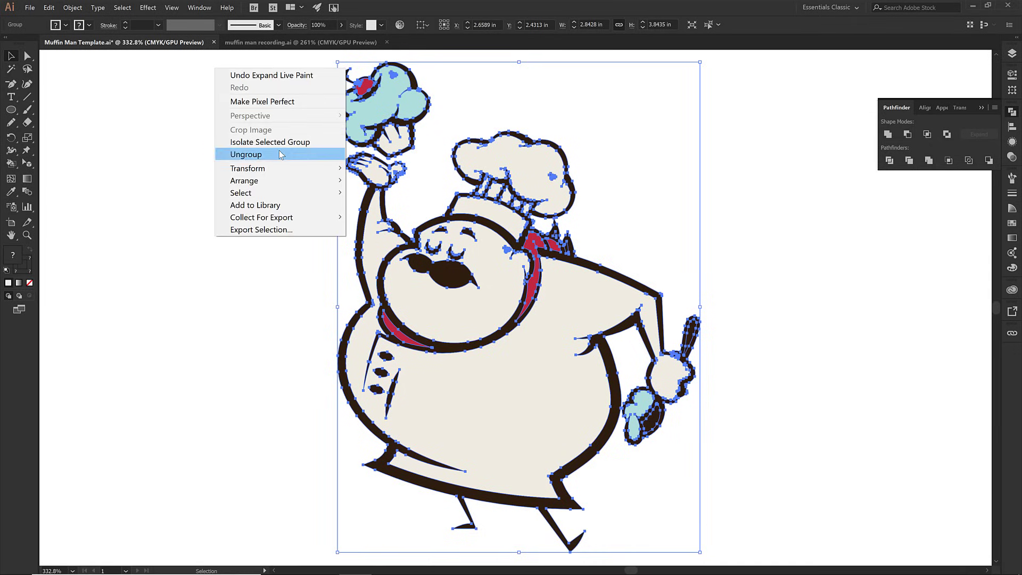
click(340, 154)
right_click(311, 81)
click(255, 155)
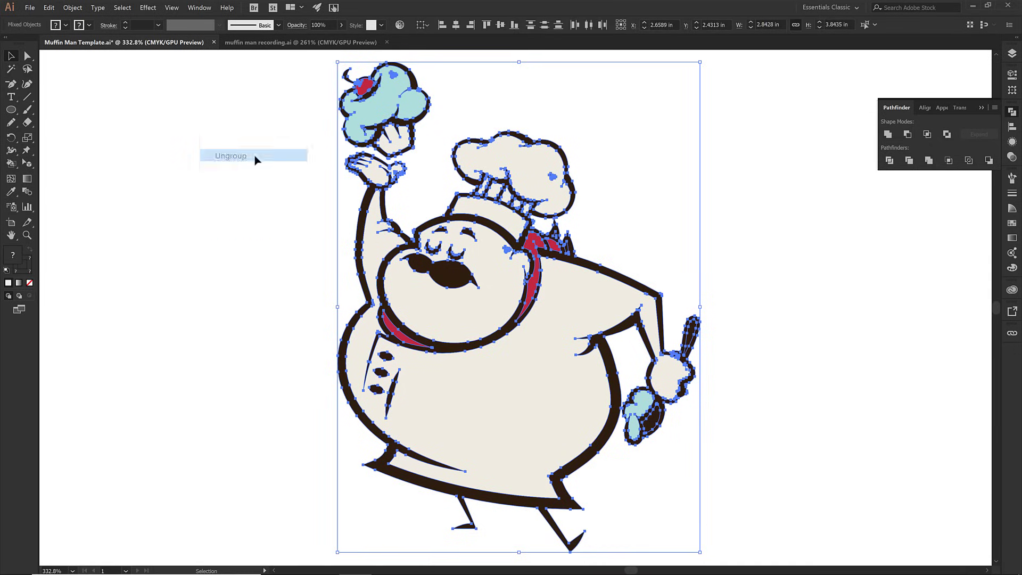
- Check the separated pieces by selecting the light blue muffin shape and the chef's body pieces
click(346, 138)
click(348, 136)
click(309, 155)
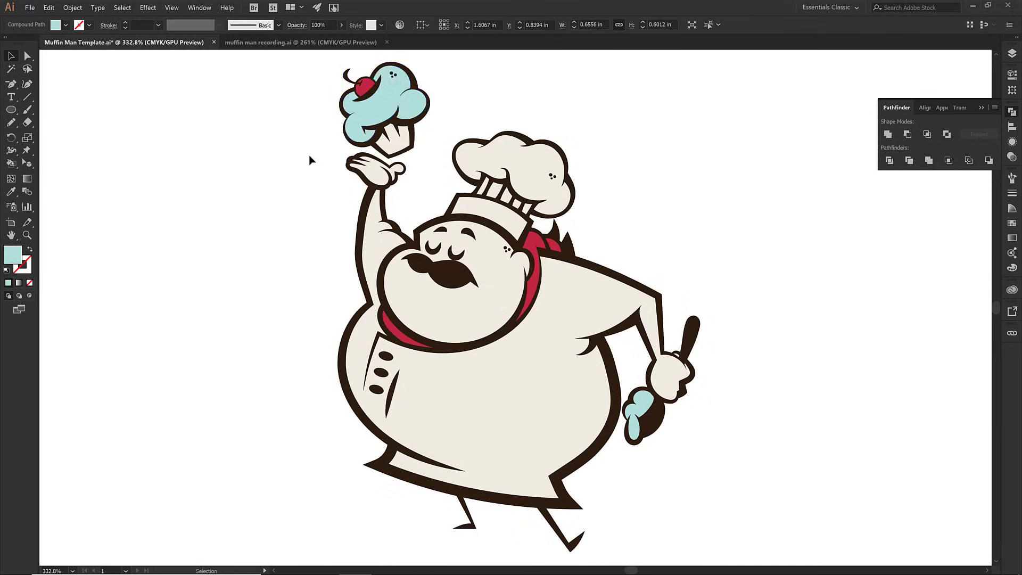
right_click(380, 235)
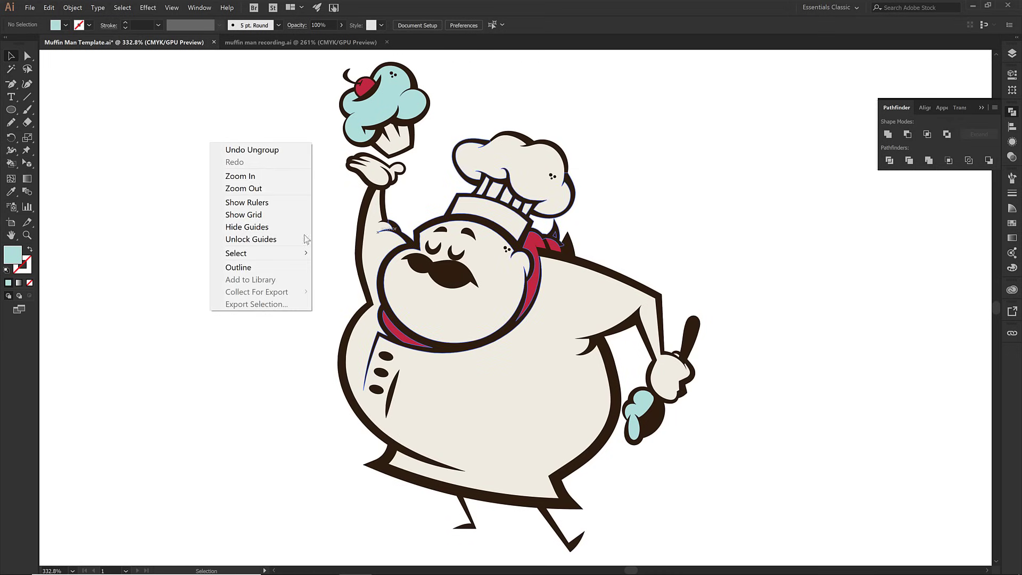
click(379, 213)
shift+click(674, 367)
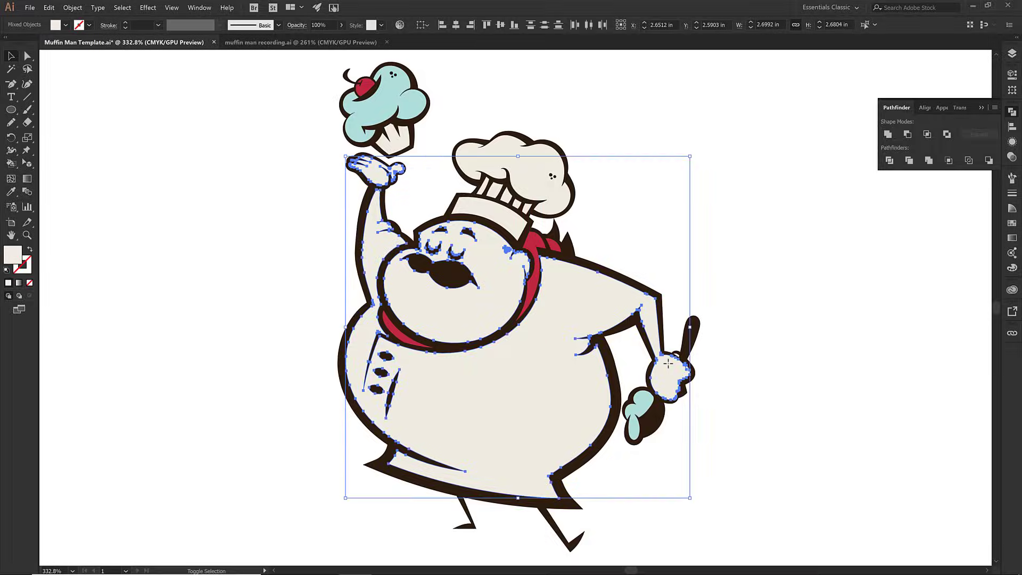